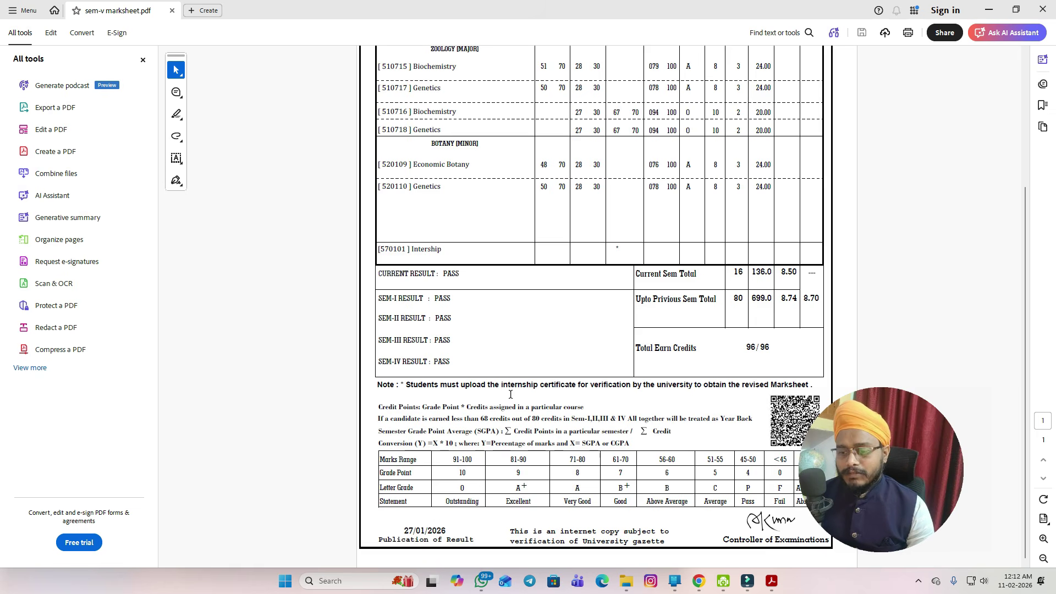
- Bring up WhatsApp and find the guidelines image in the Magadh College channel
mouse_move(725, 577)
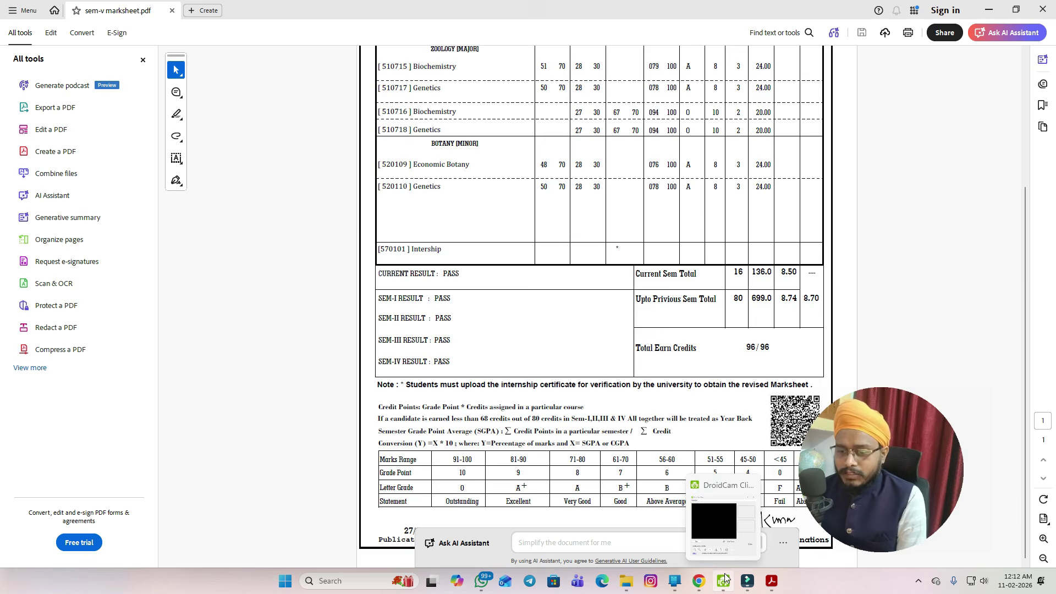
click(481, 582)
scroll(748, 212, down, 3)
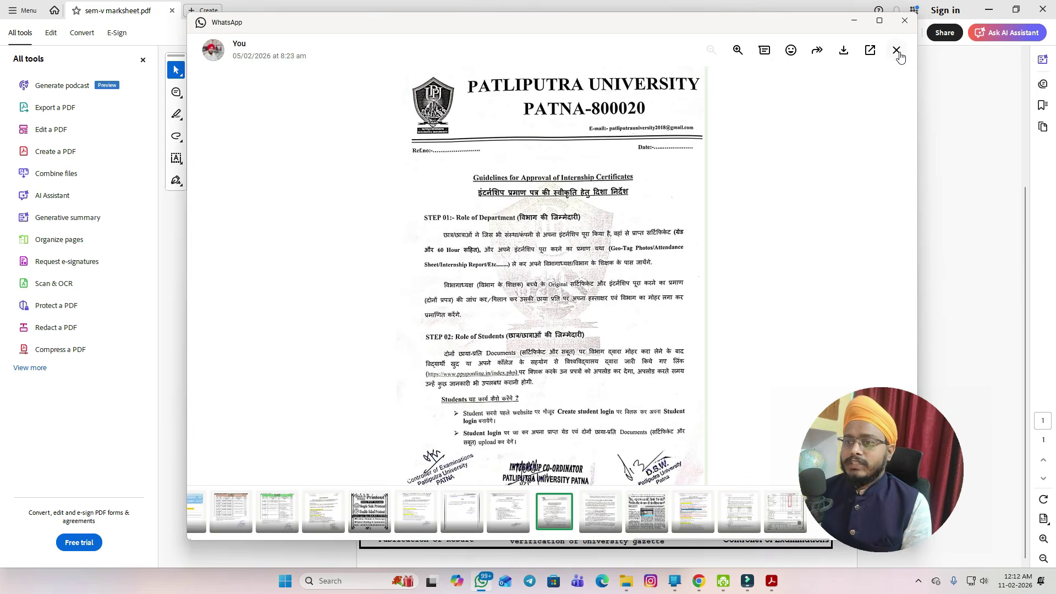
click(896, 50)
scroll(632, 264, up, 5)
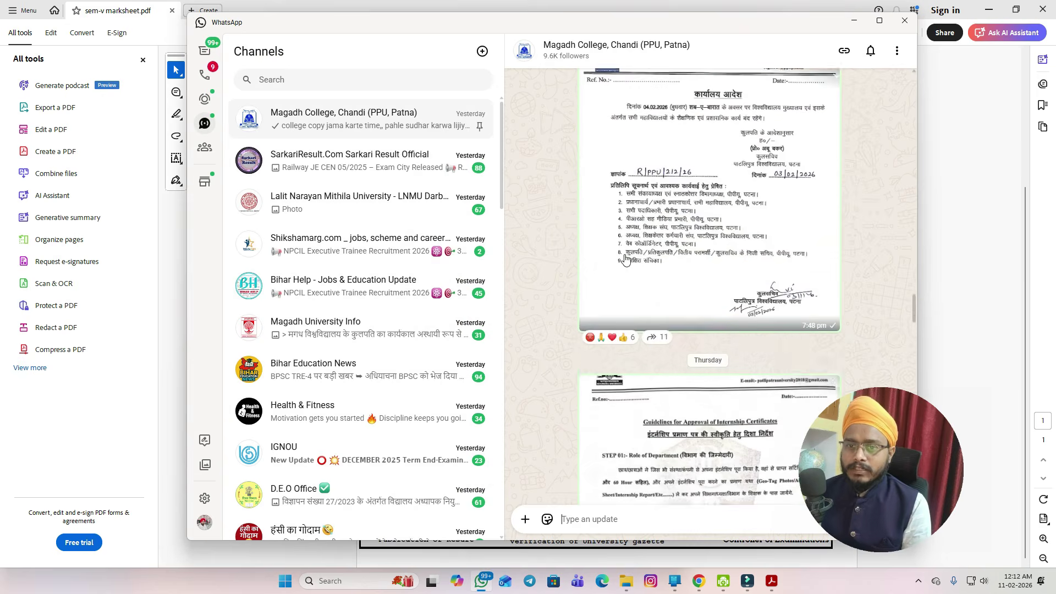
scroll(625, 261, up, 2)
scroll(638, 275, down, 5)
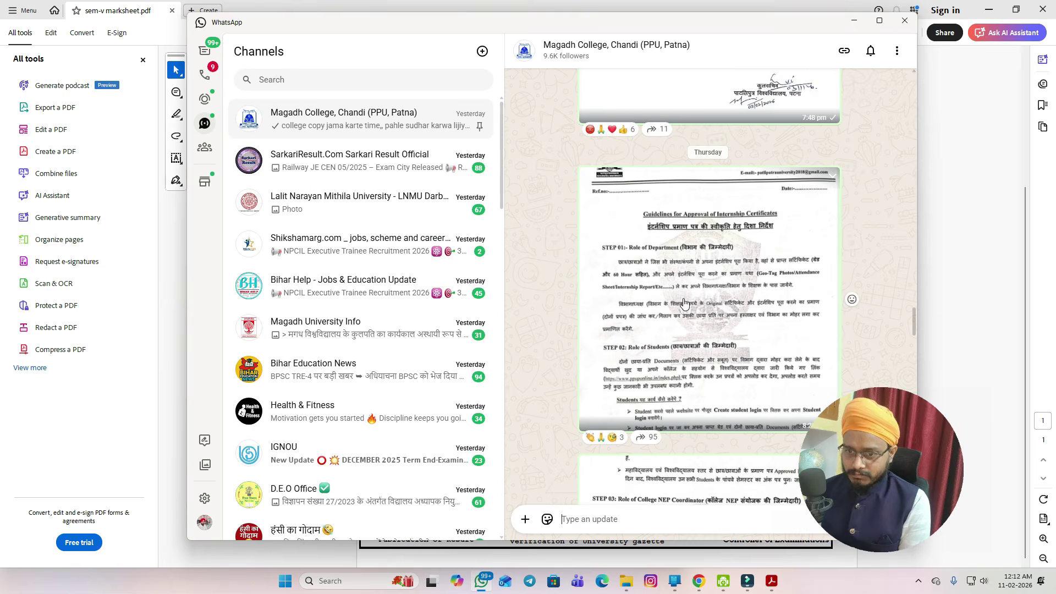
- Open the internship certificate guidelines image full size and zoom in to read it
click(683, 305)
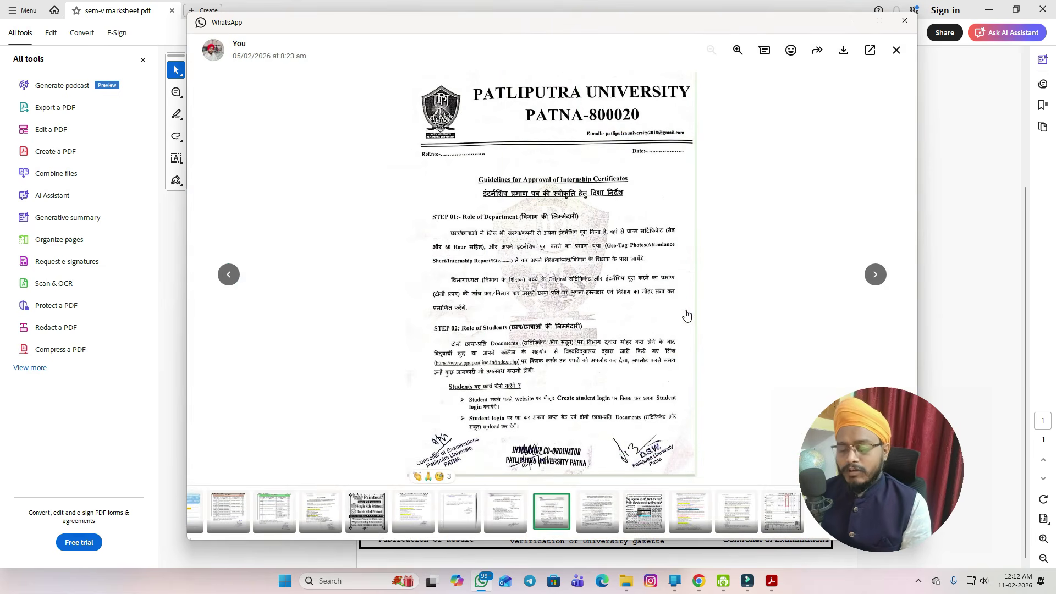
scroll(591, 283, up, 3)
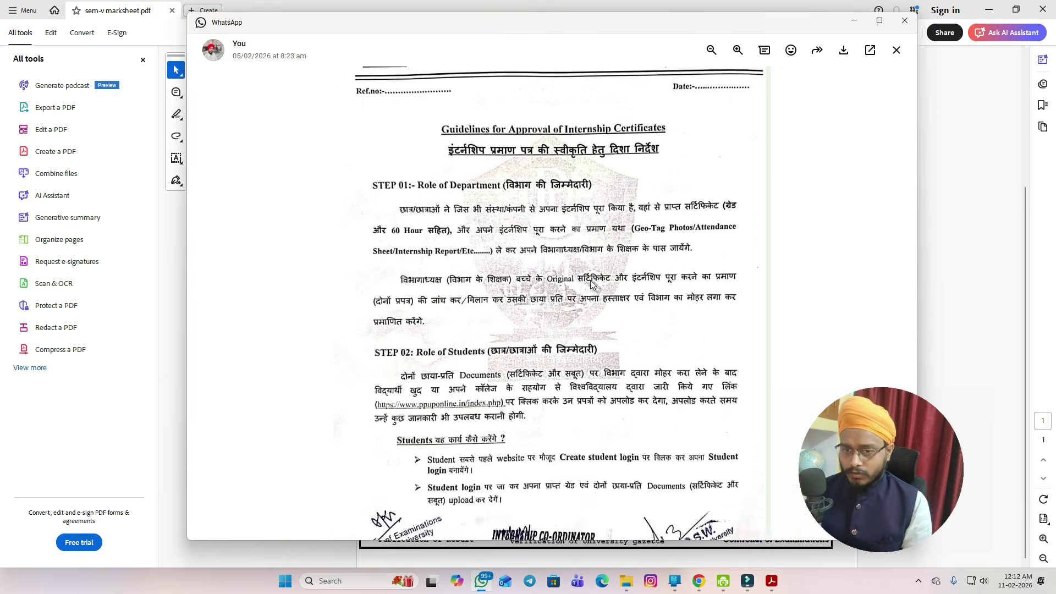
scroll(591, 283, up, 1)
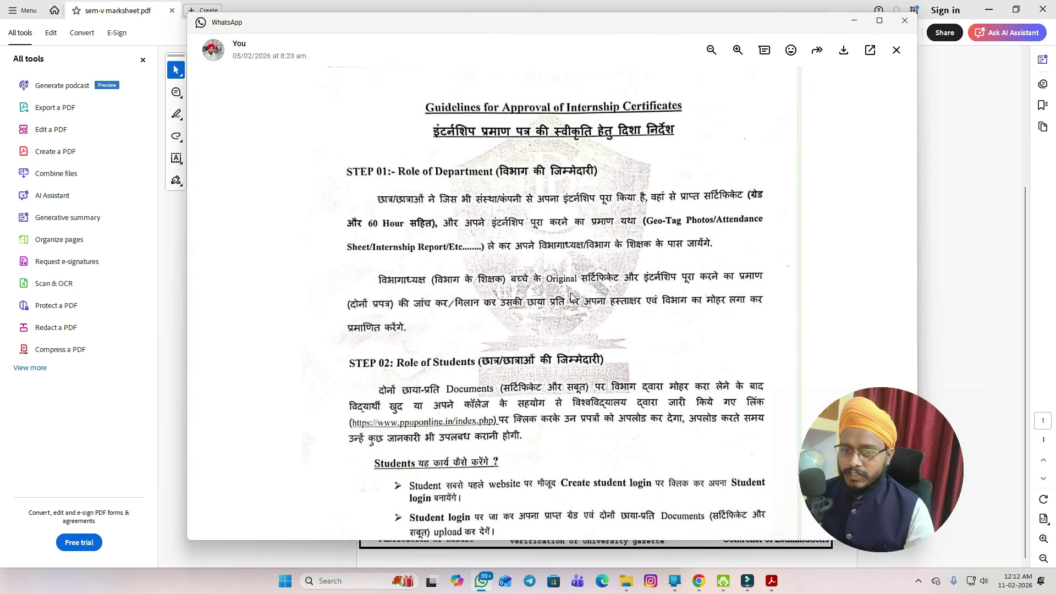
key(Escape)
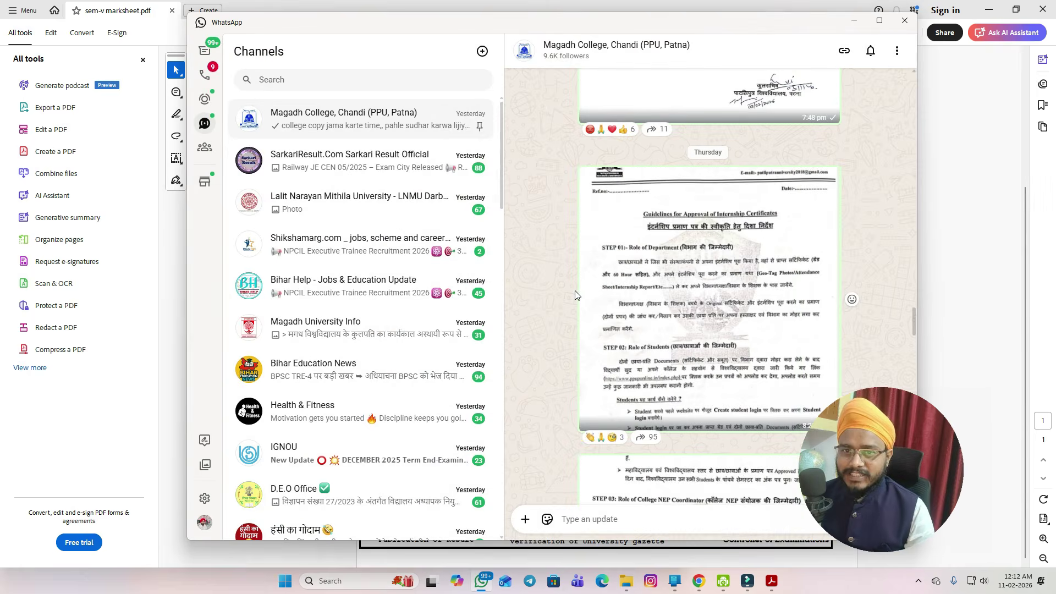
click(687, 302)
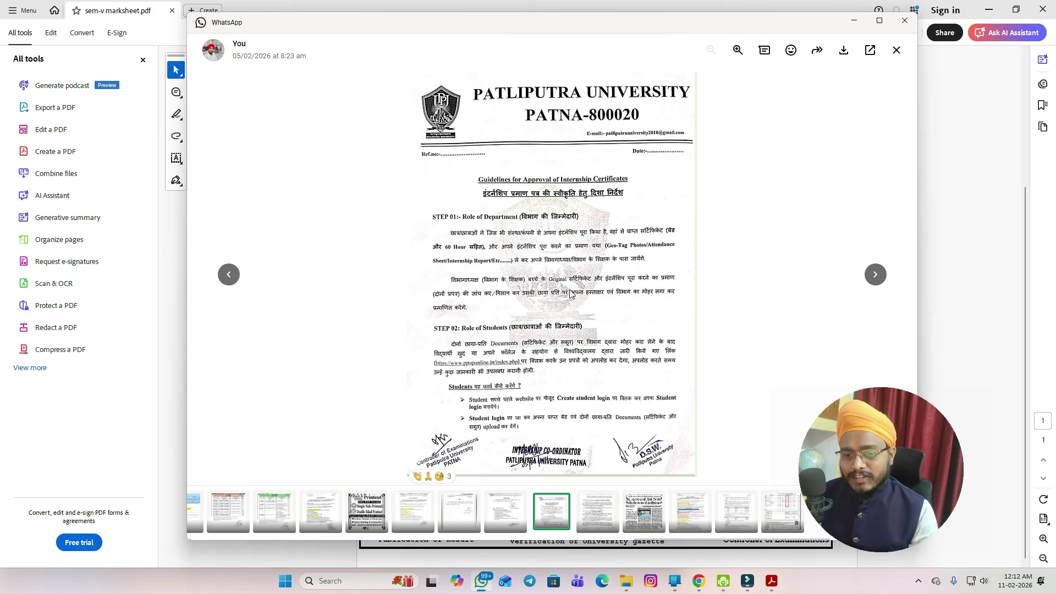
scroll(572, 295, up, 2)
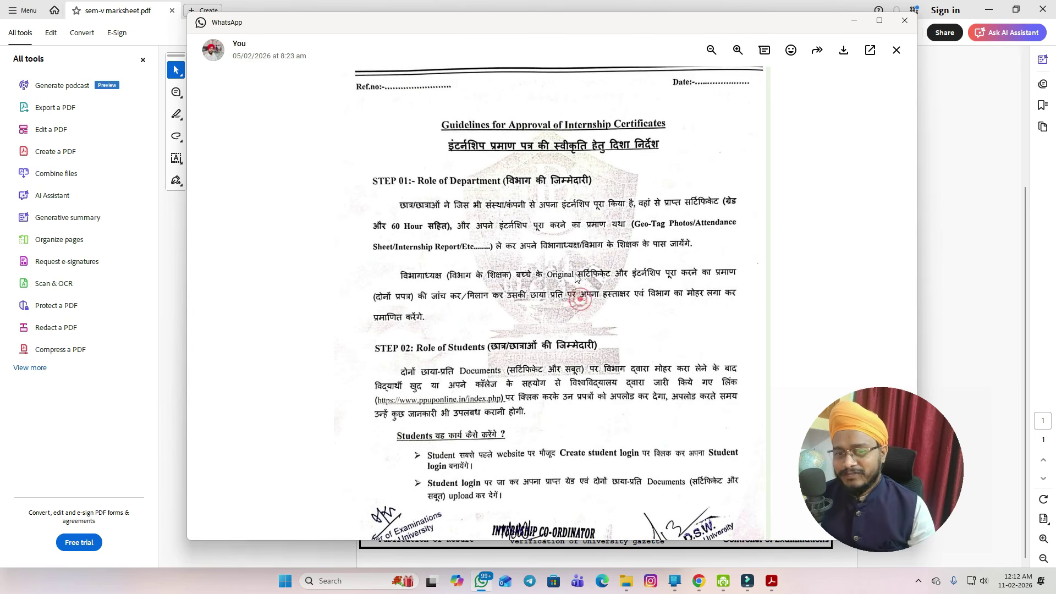
key(Escape)
click(660, 267)
scroll(507, 247, up, 3)
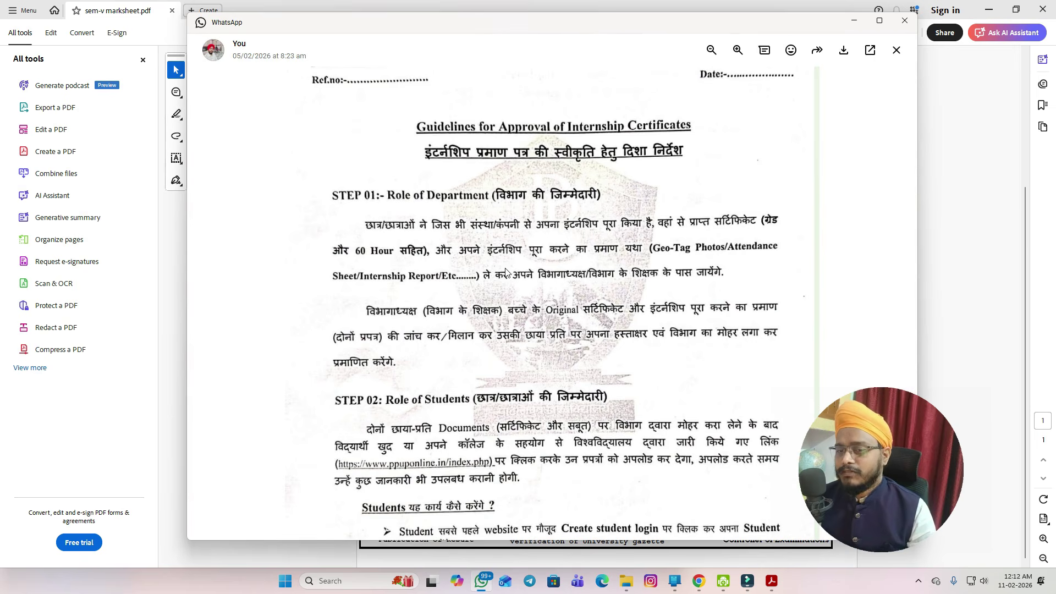
key(Escape)
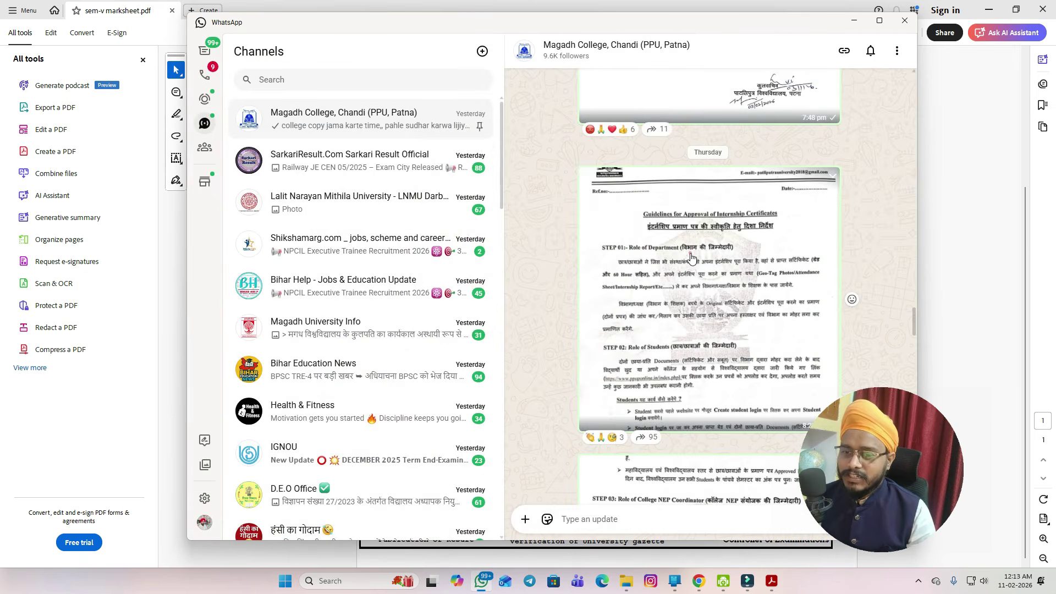
click(691, 258)
scroll(688, 249, up, 3)
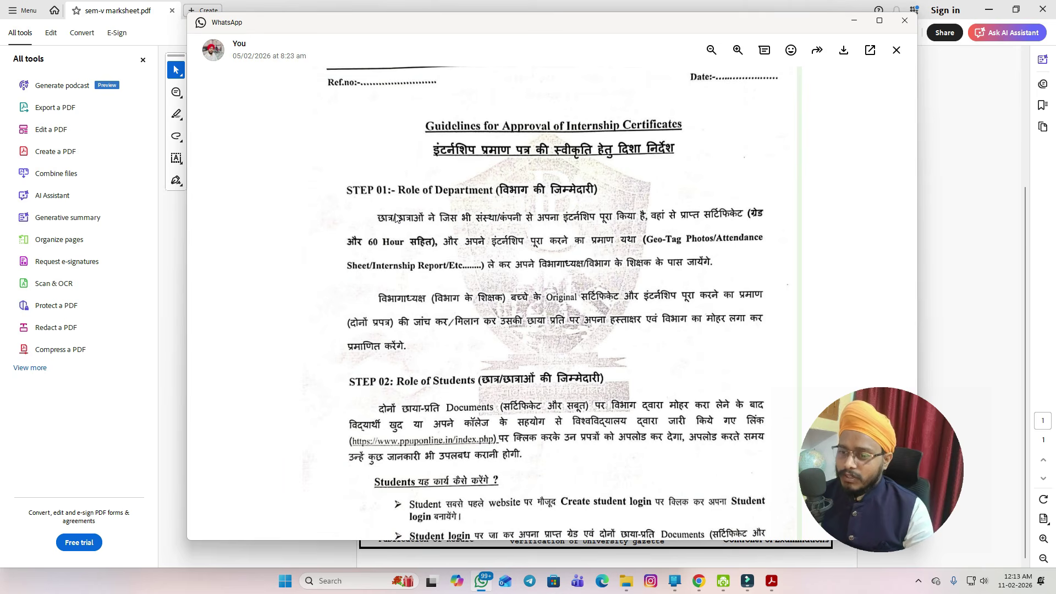
- In Chrome, show the notice_file1 approval form PDF zoomed to 150%
click(700, 585)
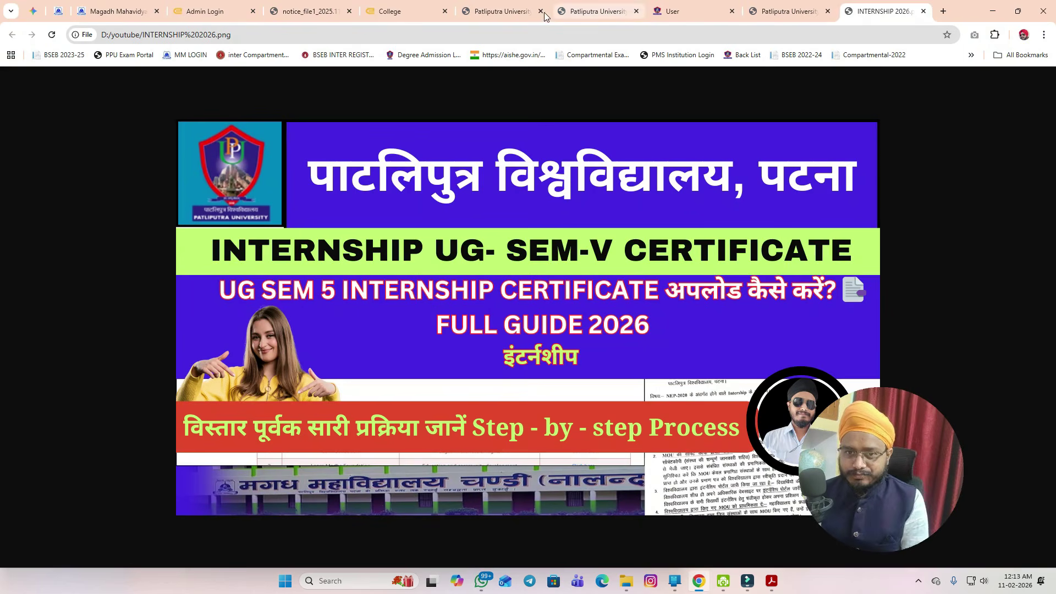
click(300, 17)
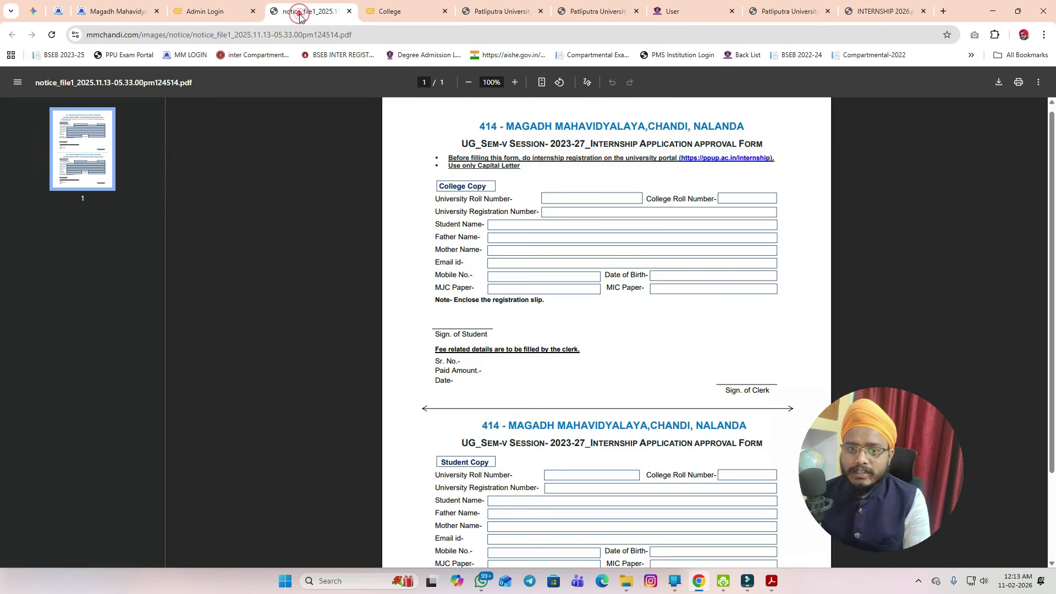
click(515, 82)
click(514, 82)
click(515, 82)
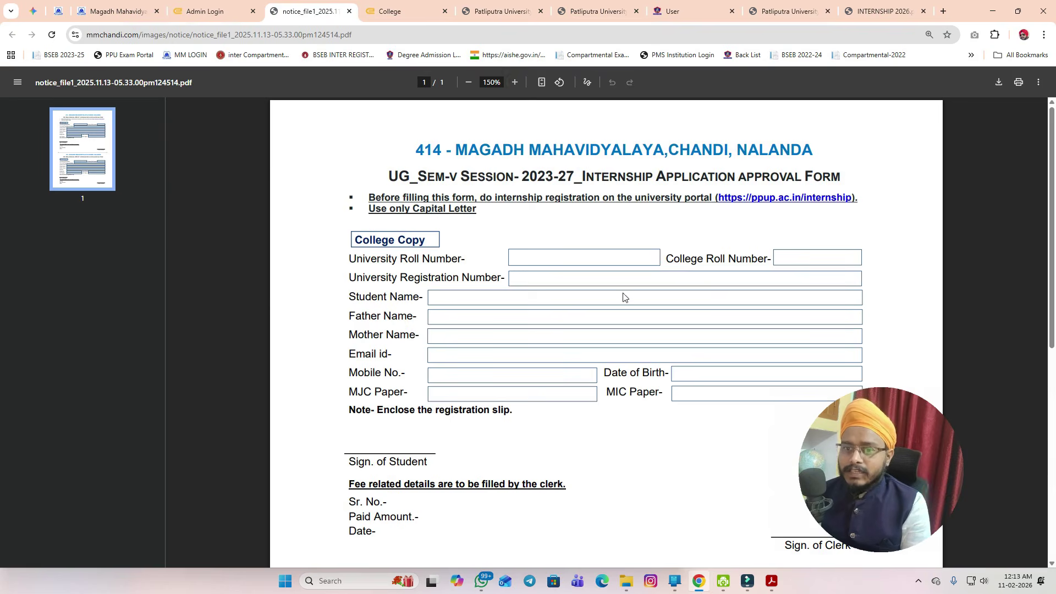
- Review the Student Copy section of the approval form, then minimize Chrome
scroll(623, 297, down, 3)
scroll(623, 297, up, 3)
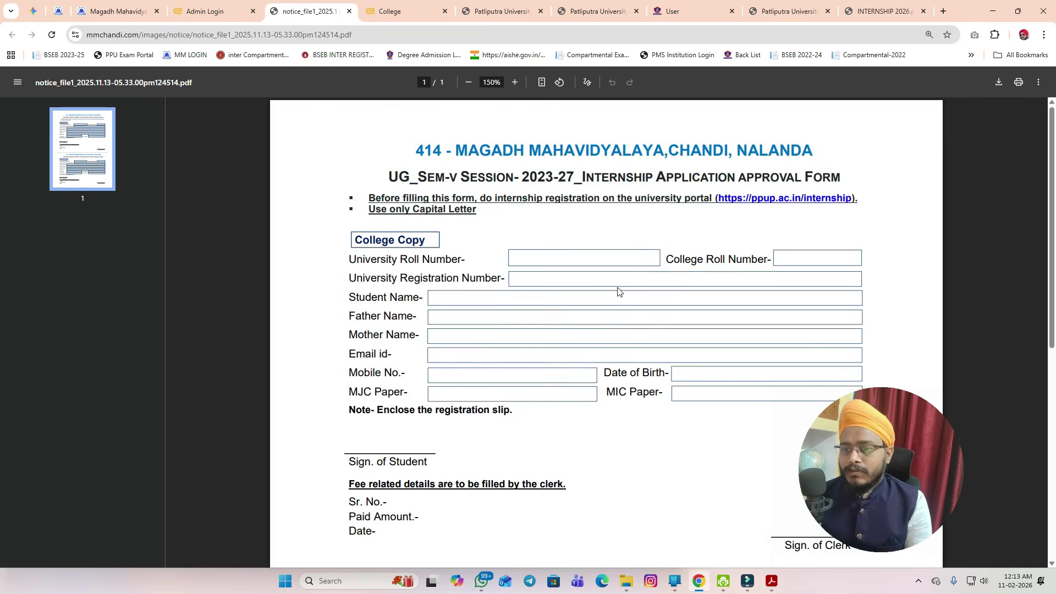
click(614, 354)
click(627, 365)
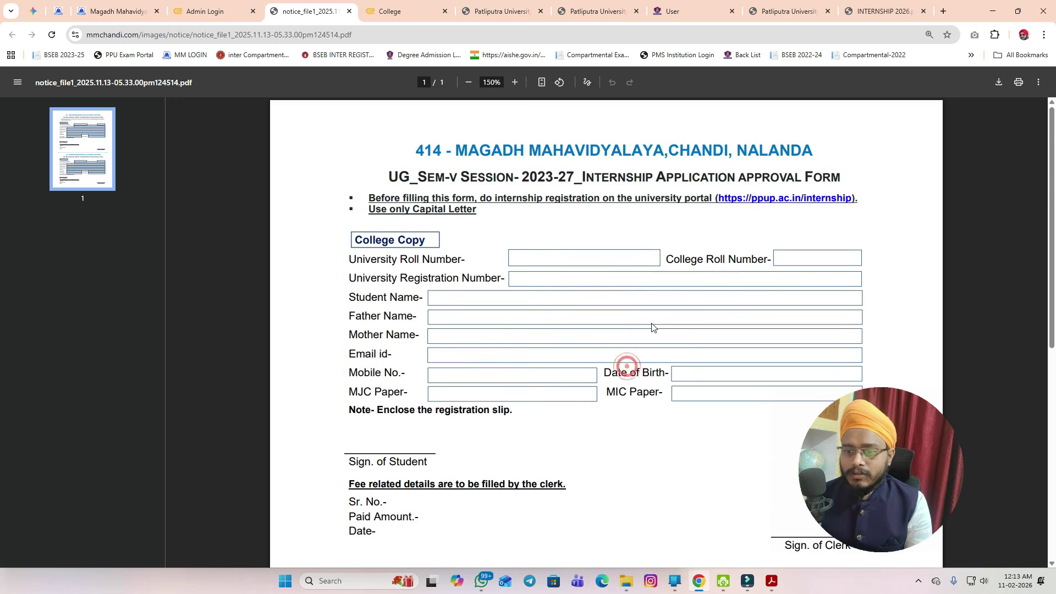
scroll(649, 325, down, 7)
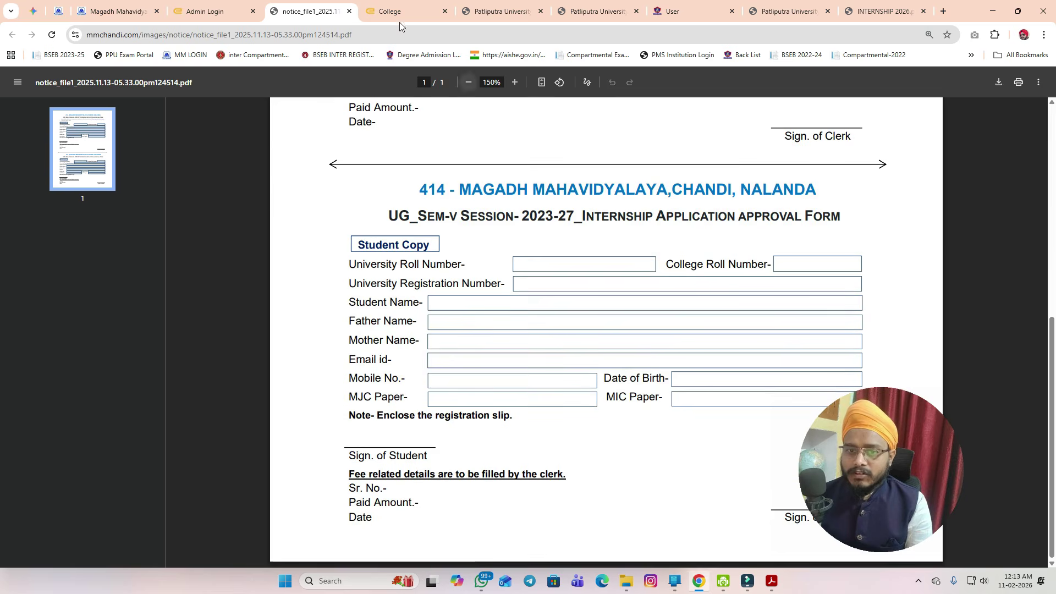
click(698, 581)
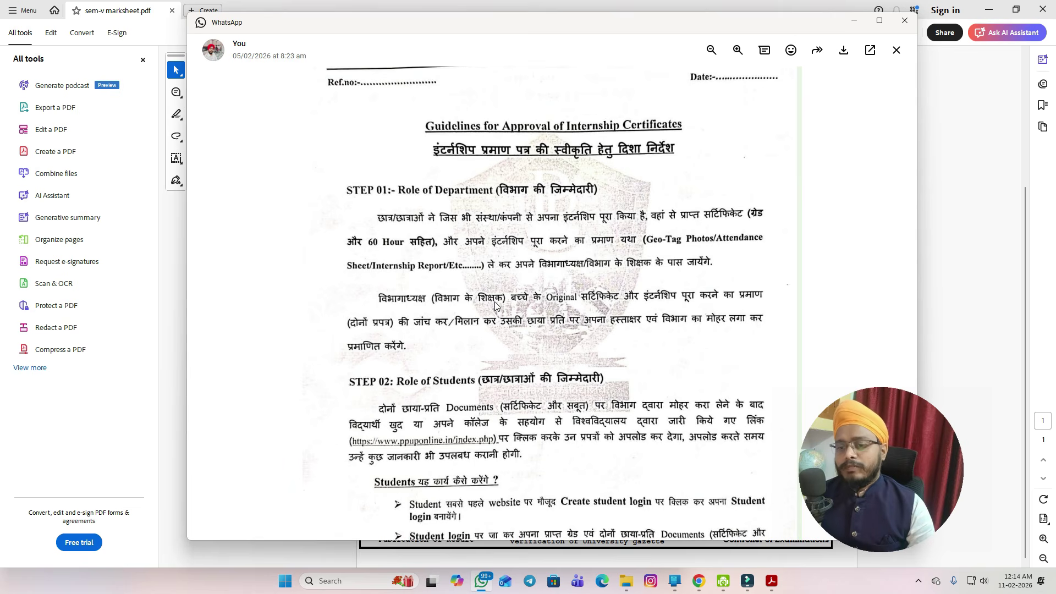
- Read the guidelines through Steps 03–04 and the signatures, then bring back the approval form in Chrome
scroll(583, 312, down, 1)
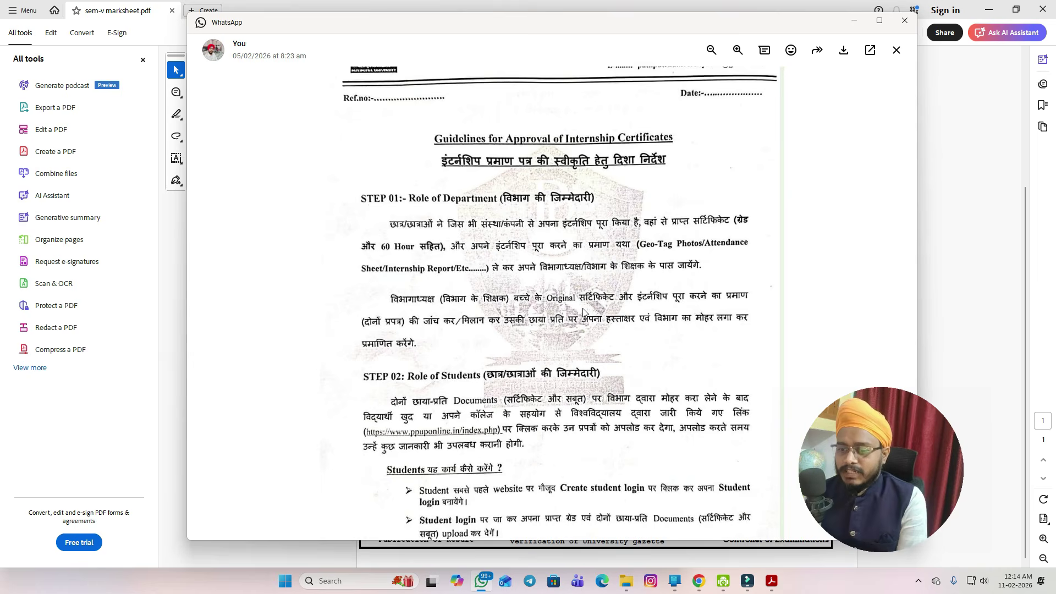
scroll(583, 312, up, 1)
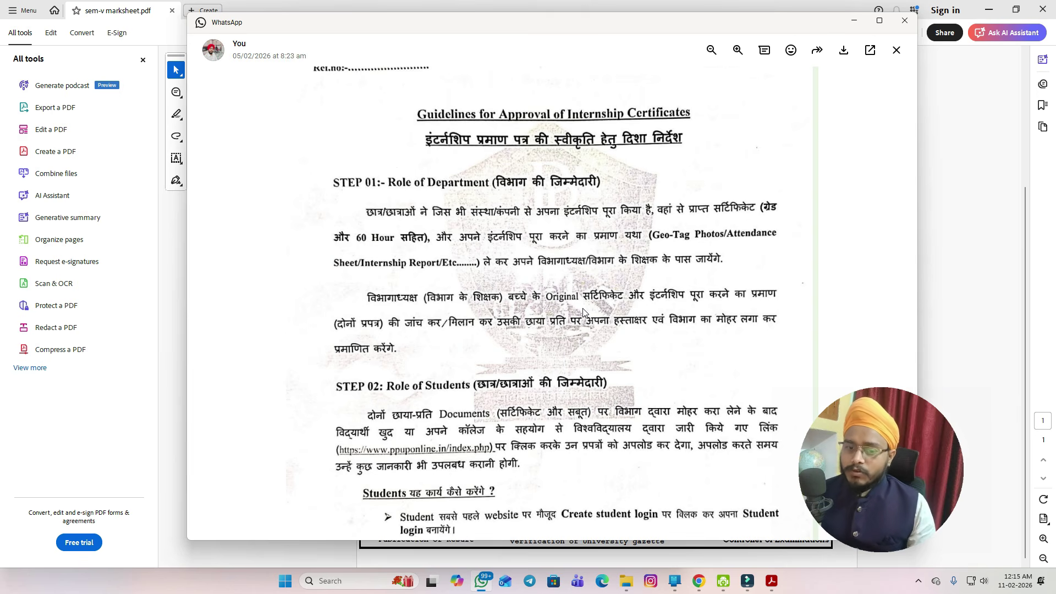
scroll(584, 312, down, 5)
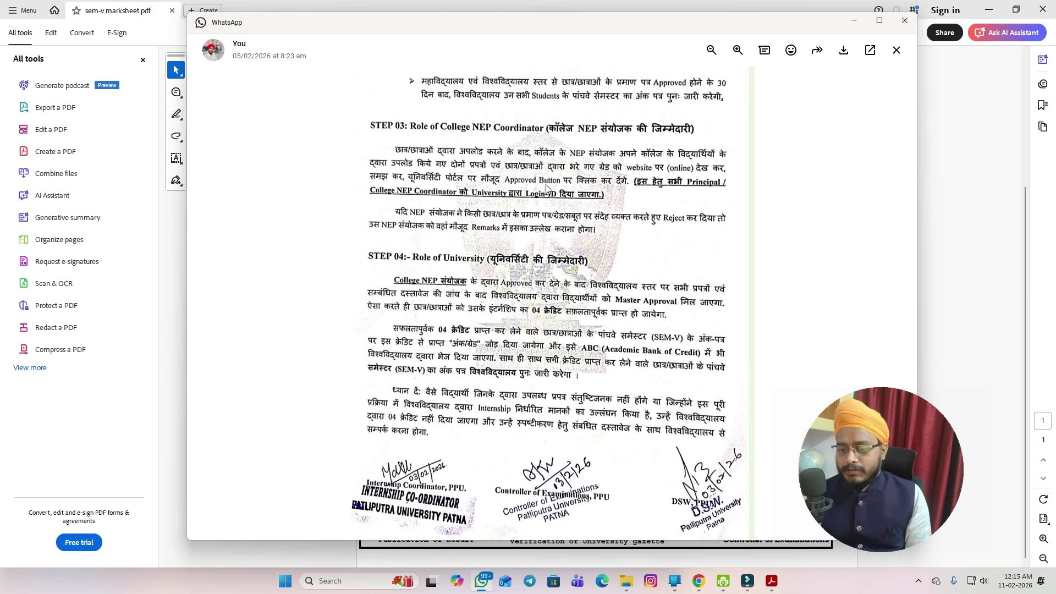
click(698, 580)
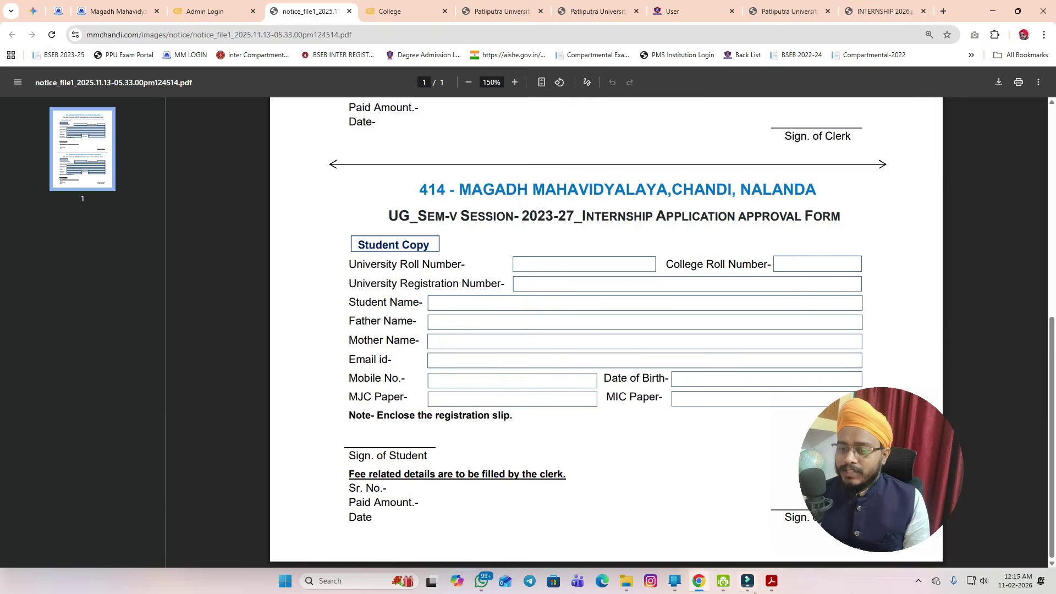
- Briefly check the marksheet and guideline document, then switch to the Magadh Mahavidyalaya homepage tab
click(772, 581)
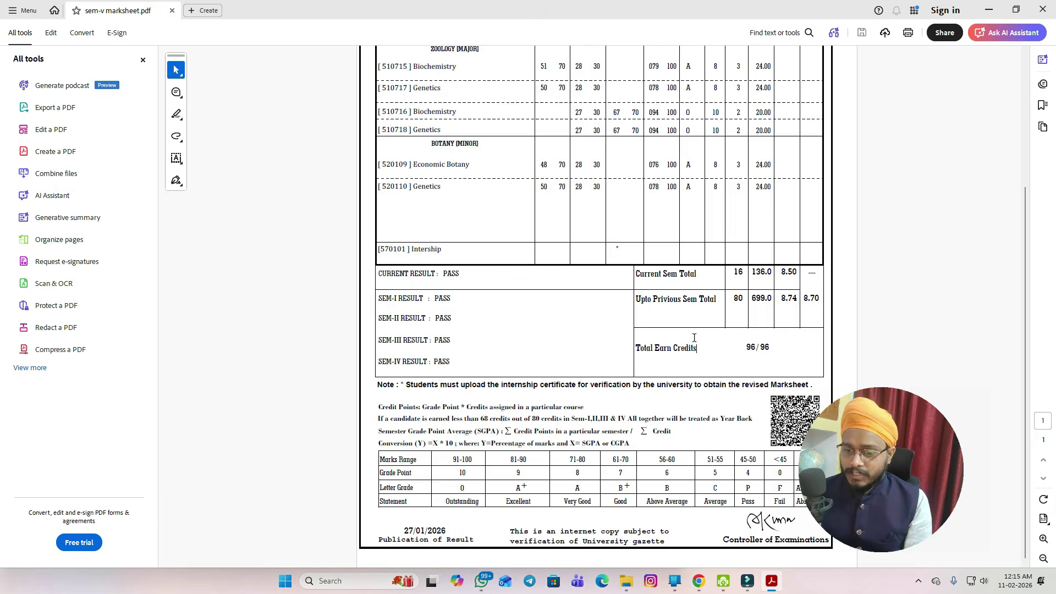
click(704, 588)
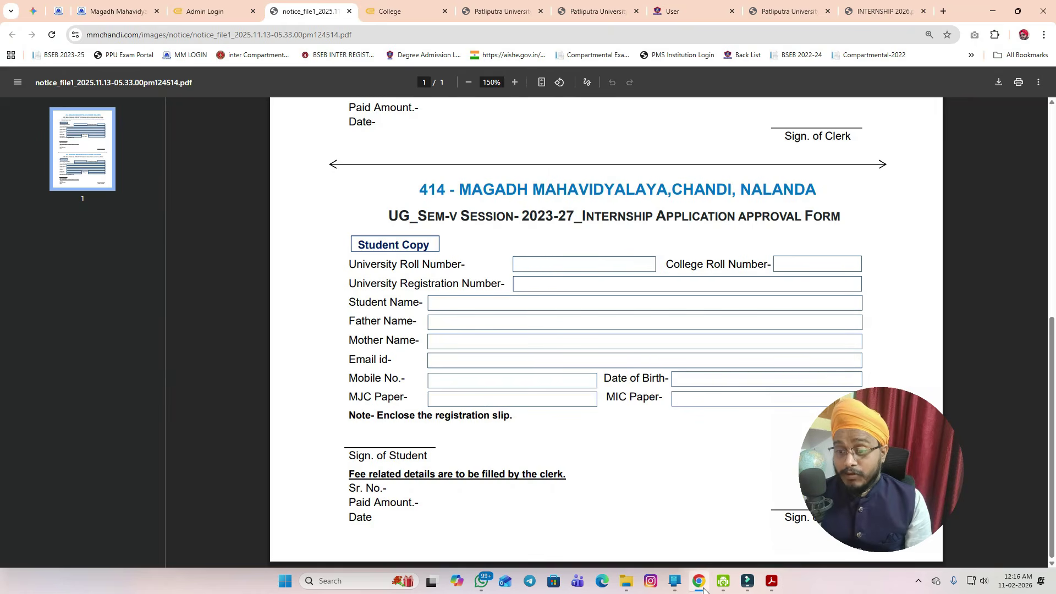
mouse_move(637, 590)
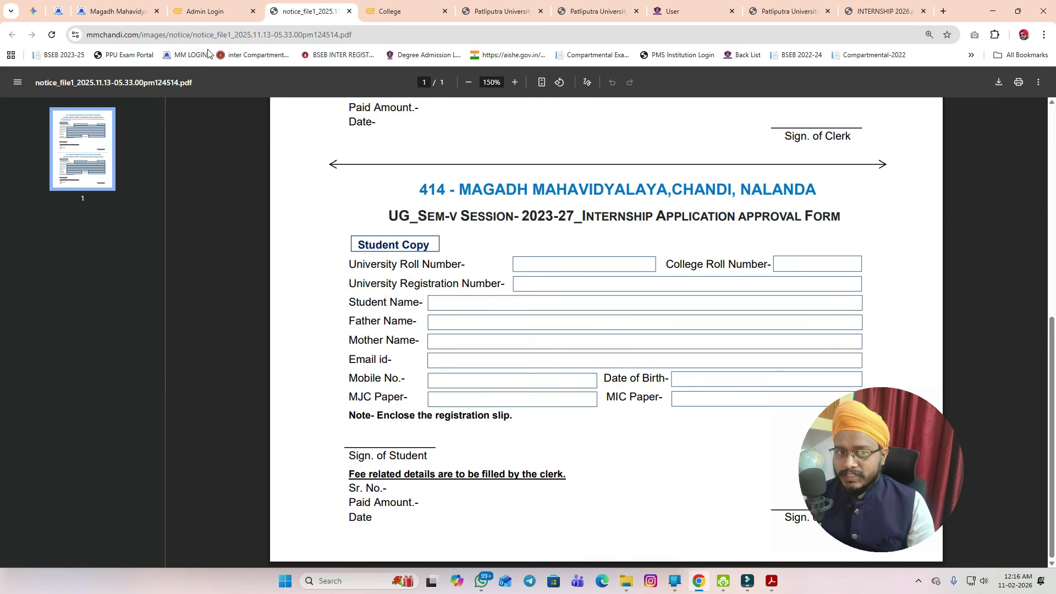
click(481, 587)
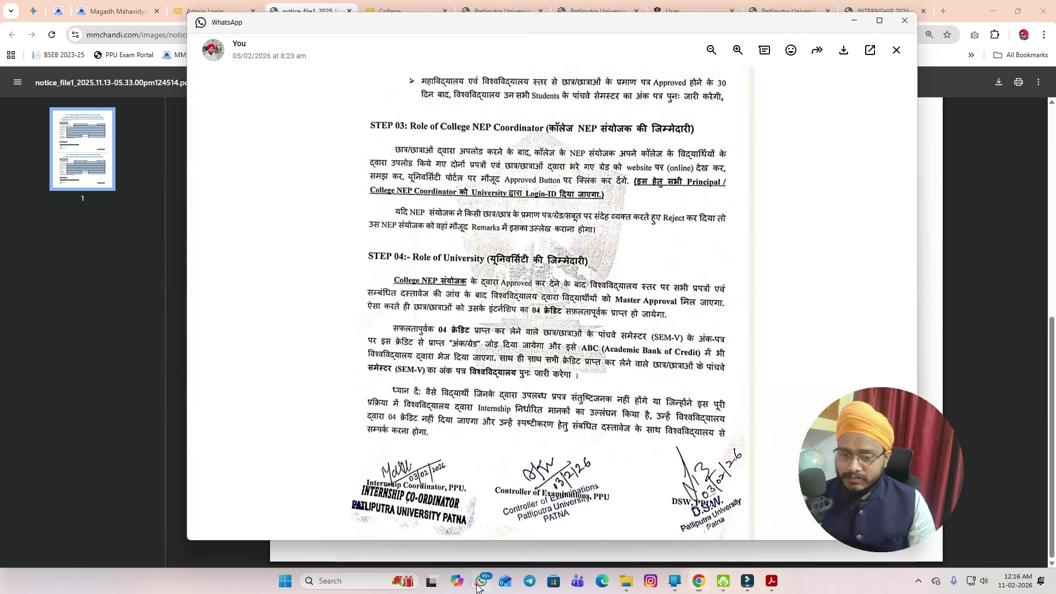
click(479, 584)
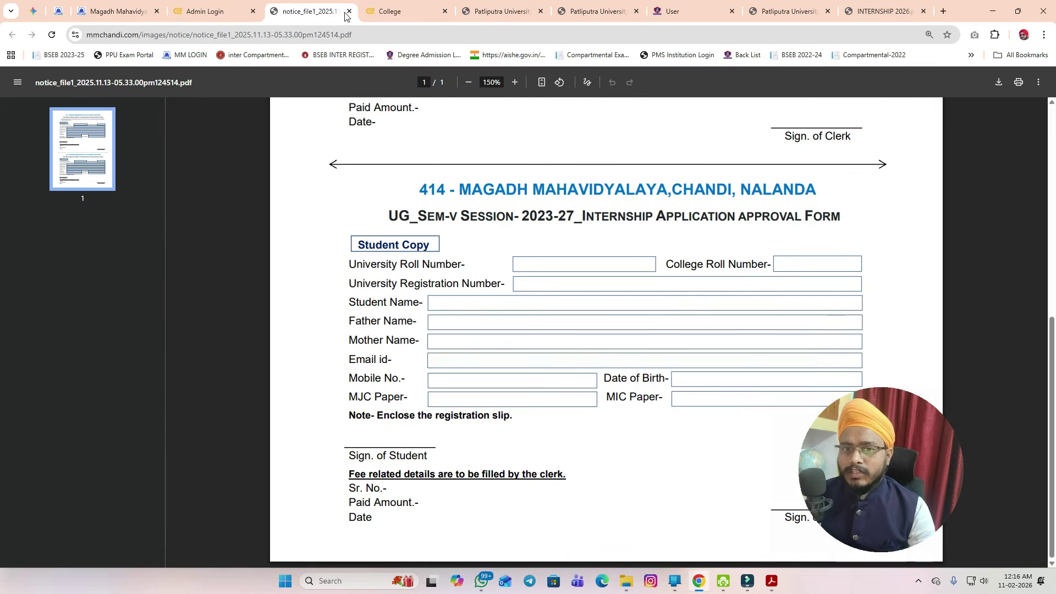
click(115, 12)
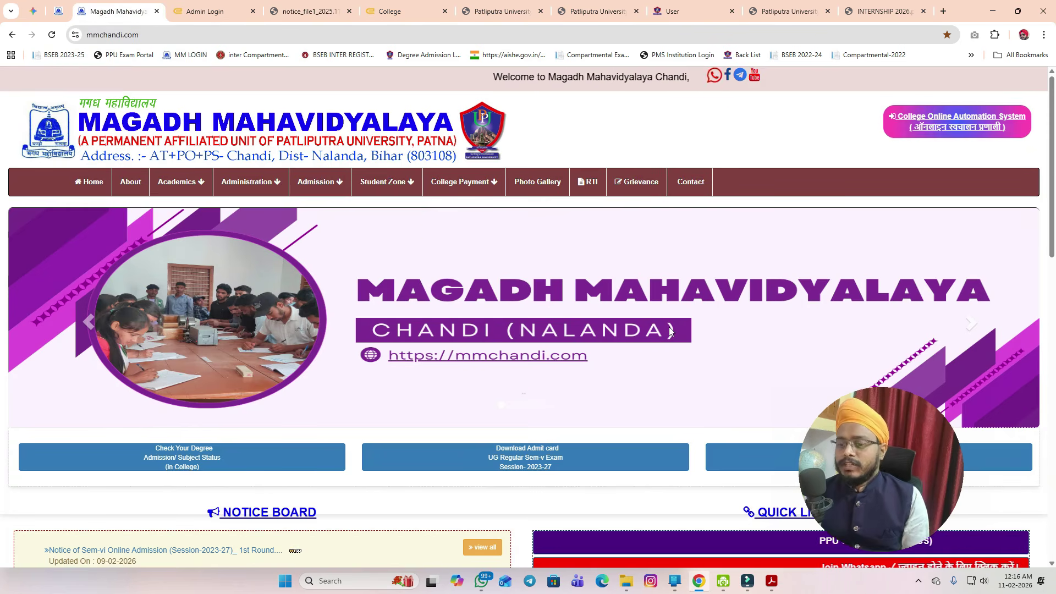
- Scroll to Quick Links and open Internship Student Login in a new tab
scroll(681, 347, down, 2)
scroll(681, 350, down, 2)
scroll(714, 336, up, 2)
scroll(769, 324, down, 6)
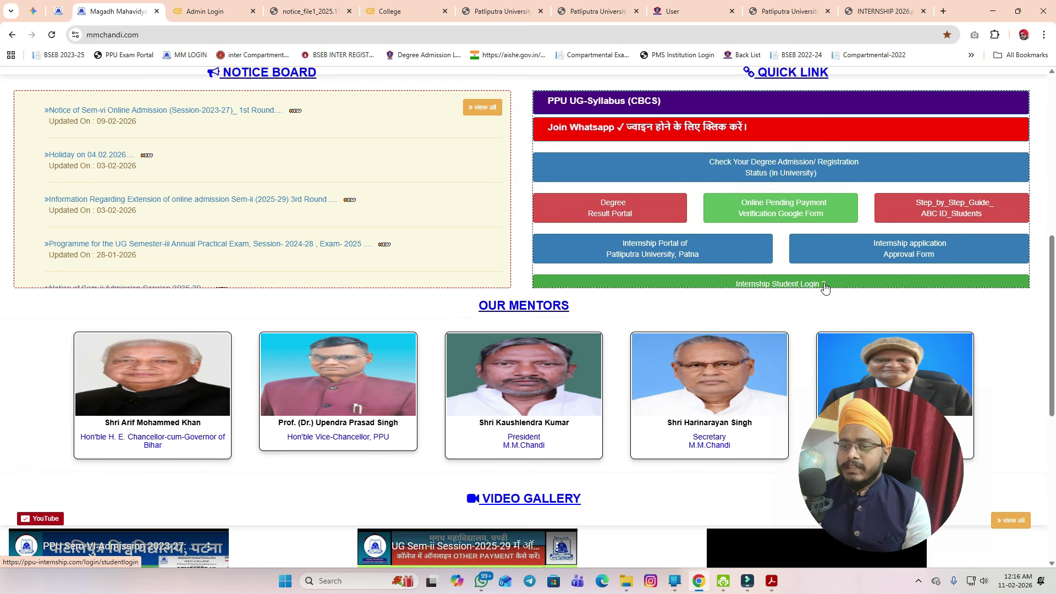
click(741, 286)
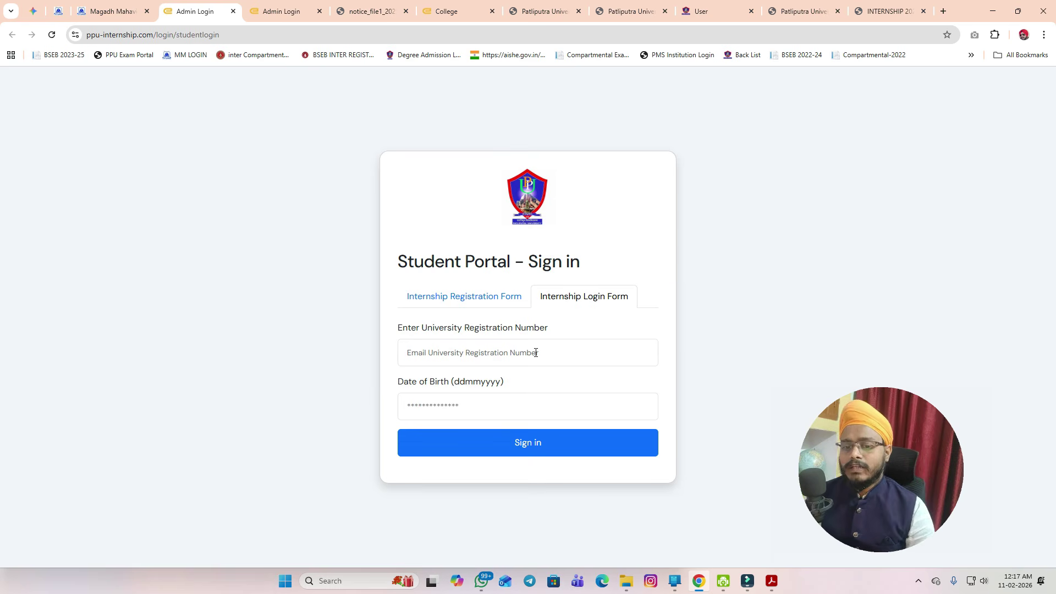
- Enter the student's date of birth on the Internship Login Form, then check the approval form PDF tab
click(484, 399)
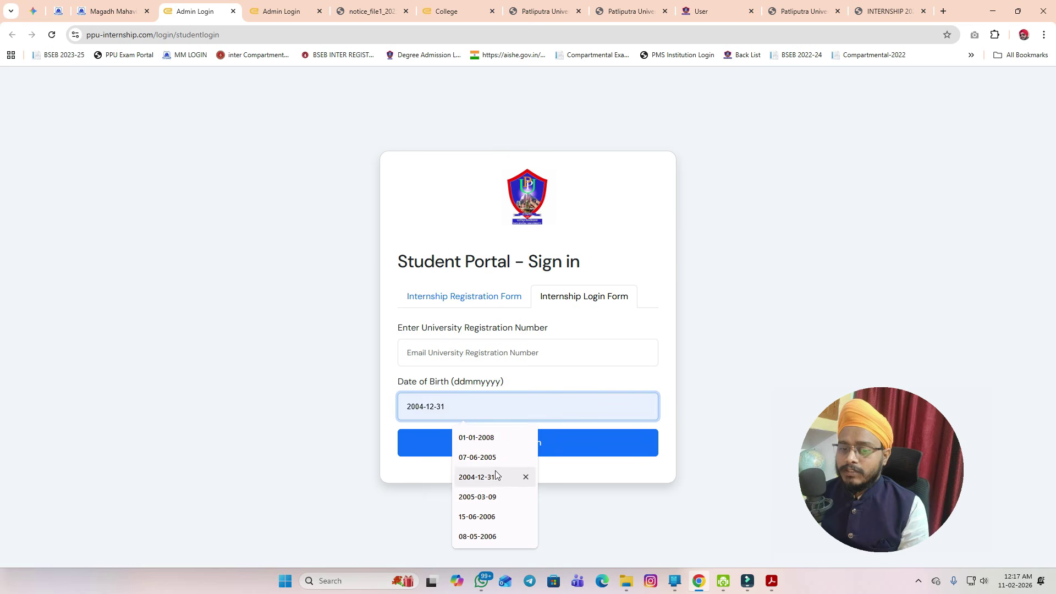
click(480, 407)
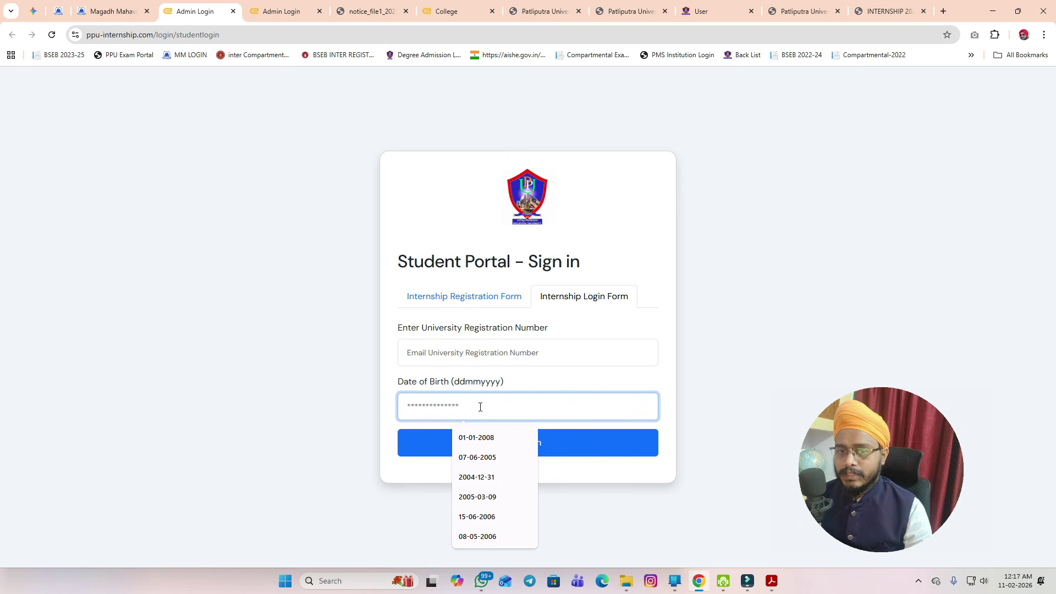
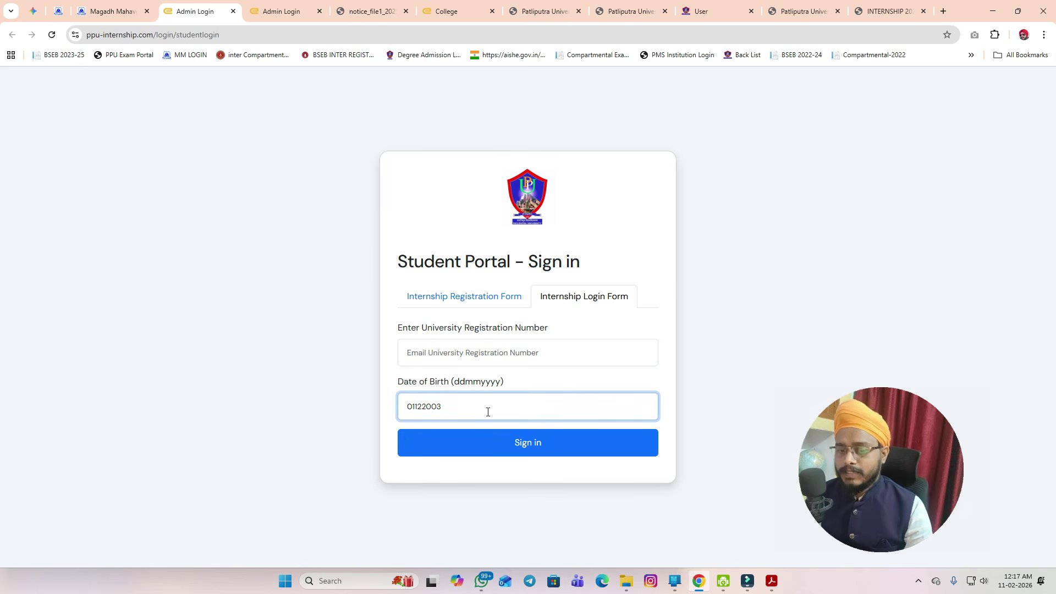
double_click(488, 412)
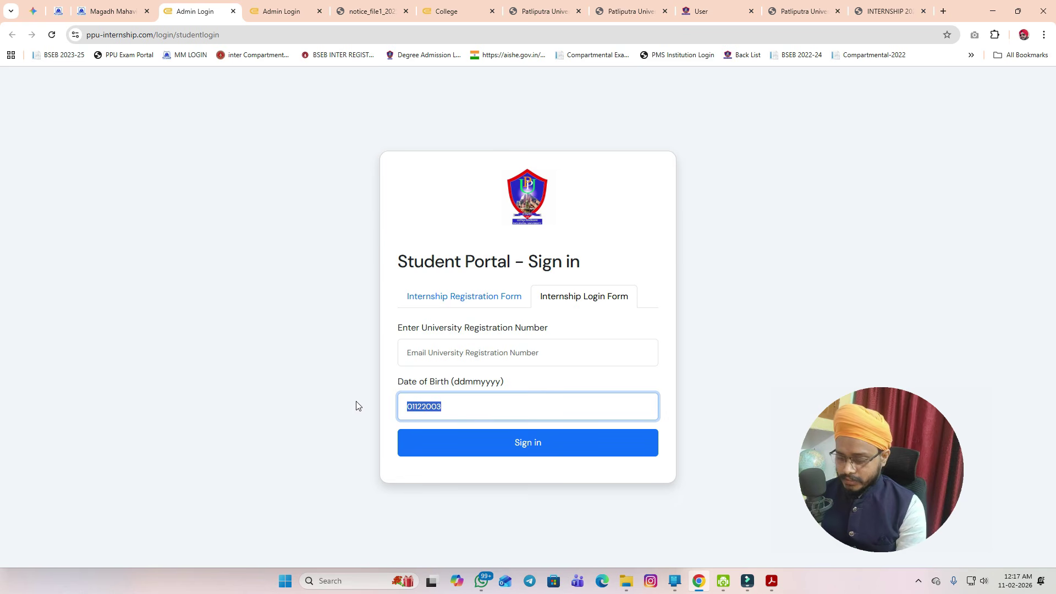
click(283, 352)
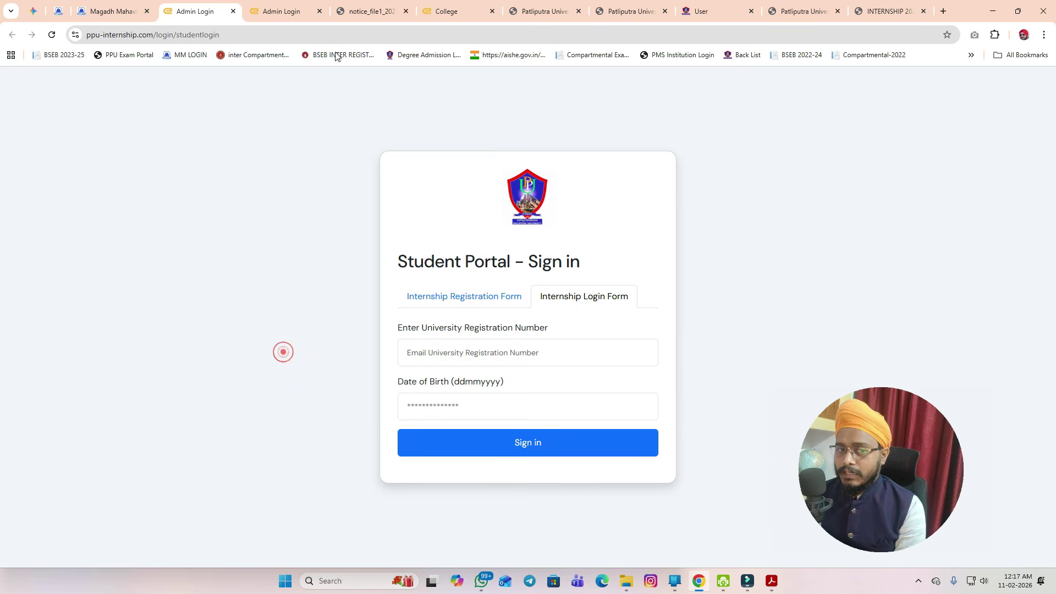
click(368, 9)
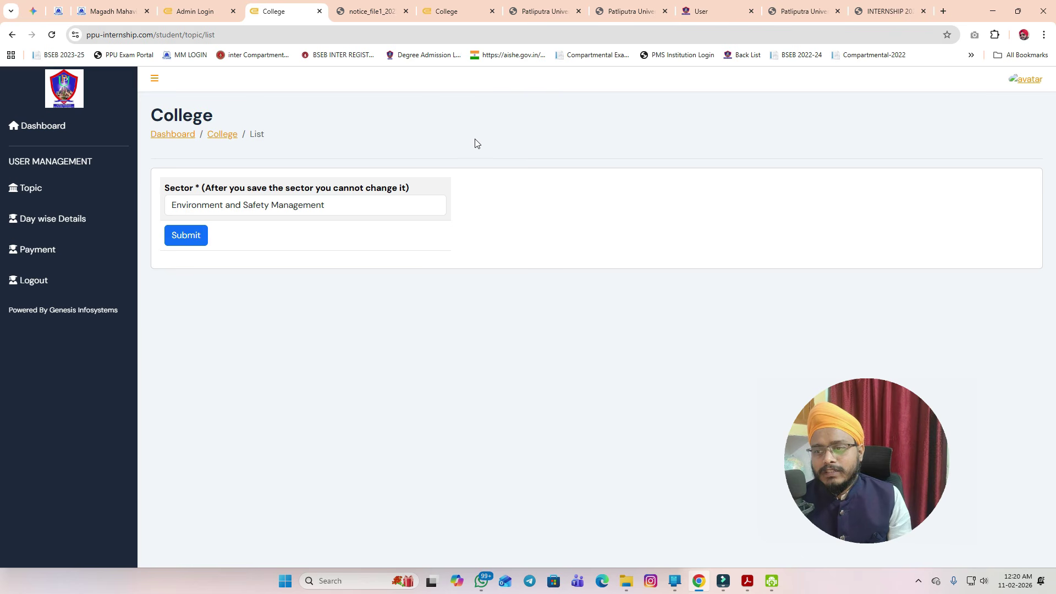
- Keep Environment and Safety Management as the Sector, then check the second College tab showing it saved
click(319, 212)
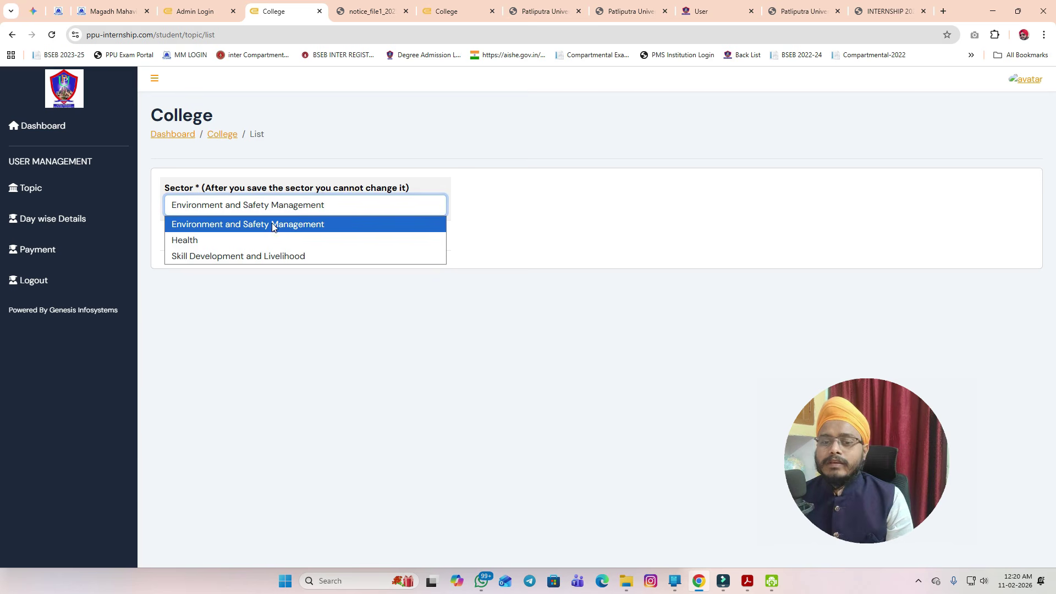
click(565, 141)
click(334, 205)
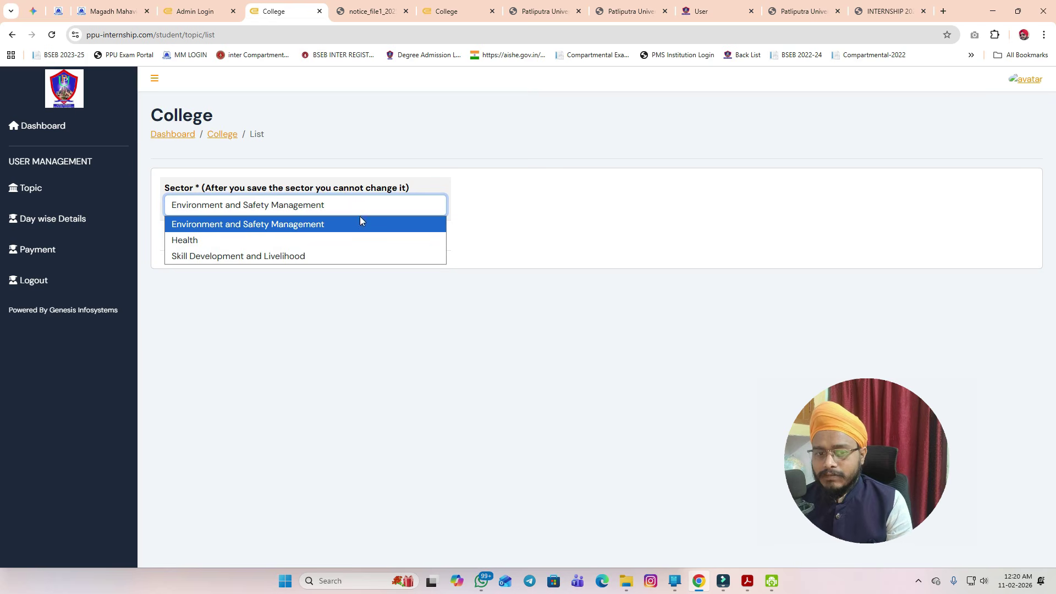
click(530, 140)
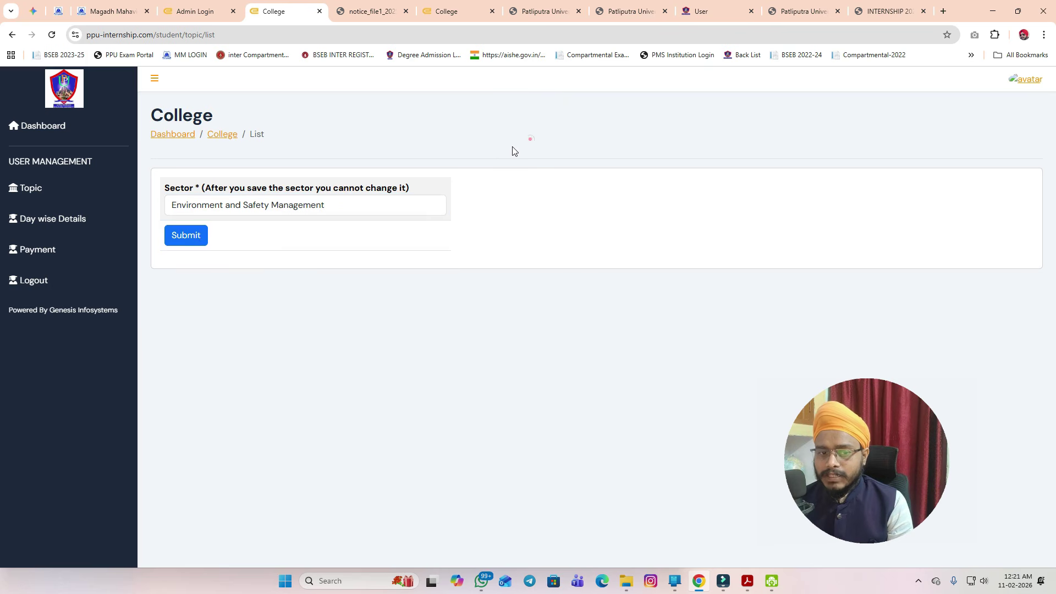
click(448, 132)
click(446, 11)
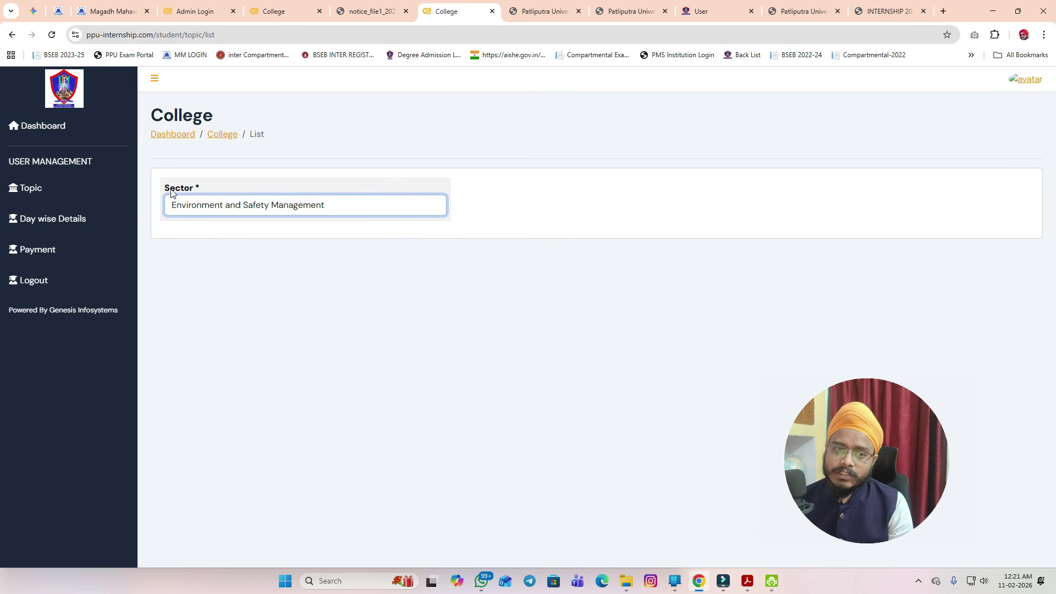
click(252, 205)
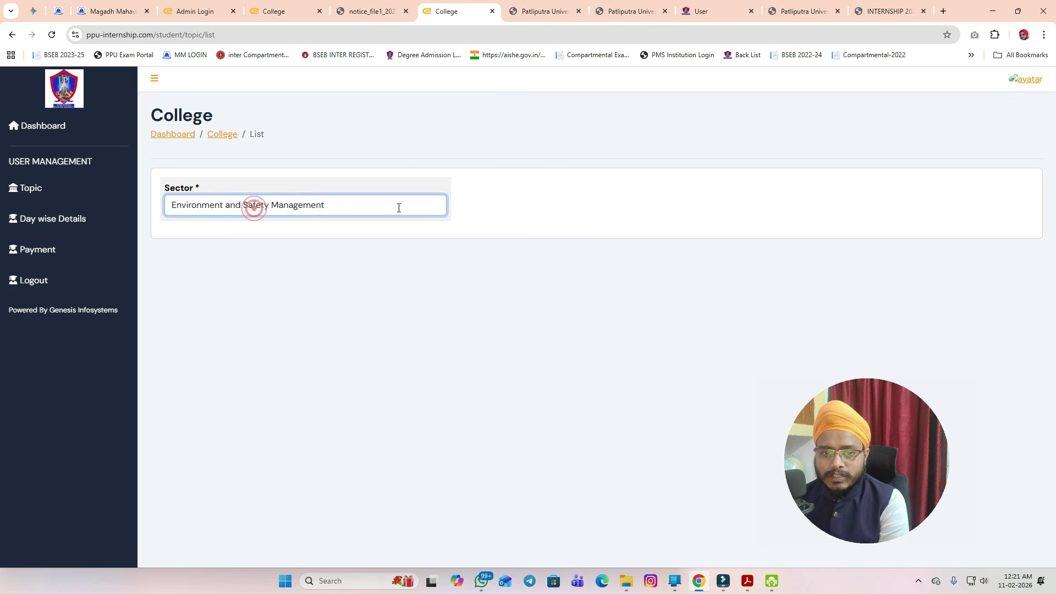
click(450, 130)
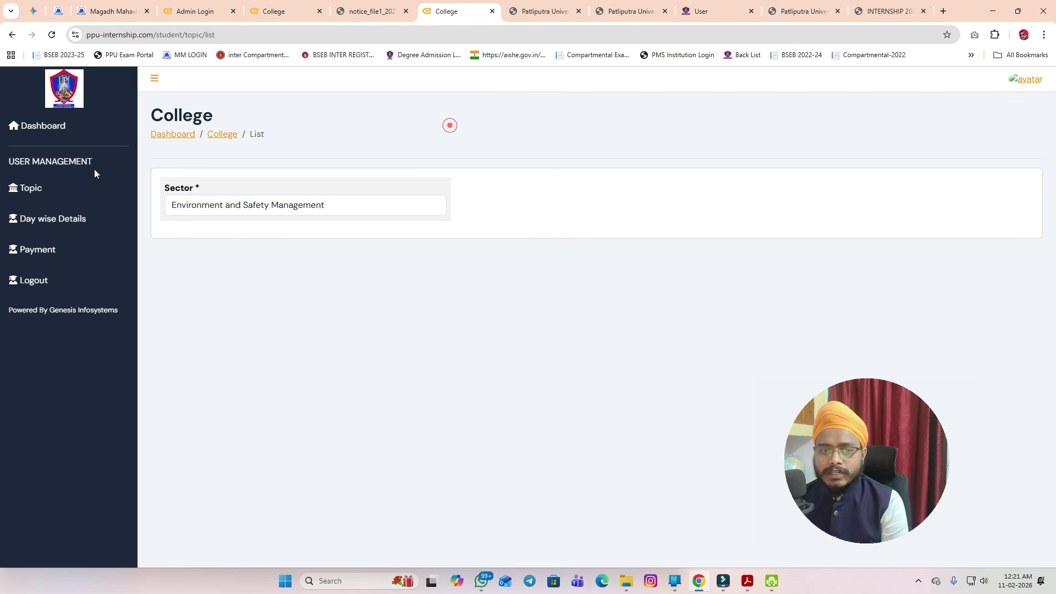
- Open the day-wise summary and proof of internship, then the 60-hour internship certificate
click(55, 221)
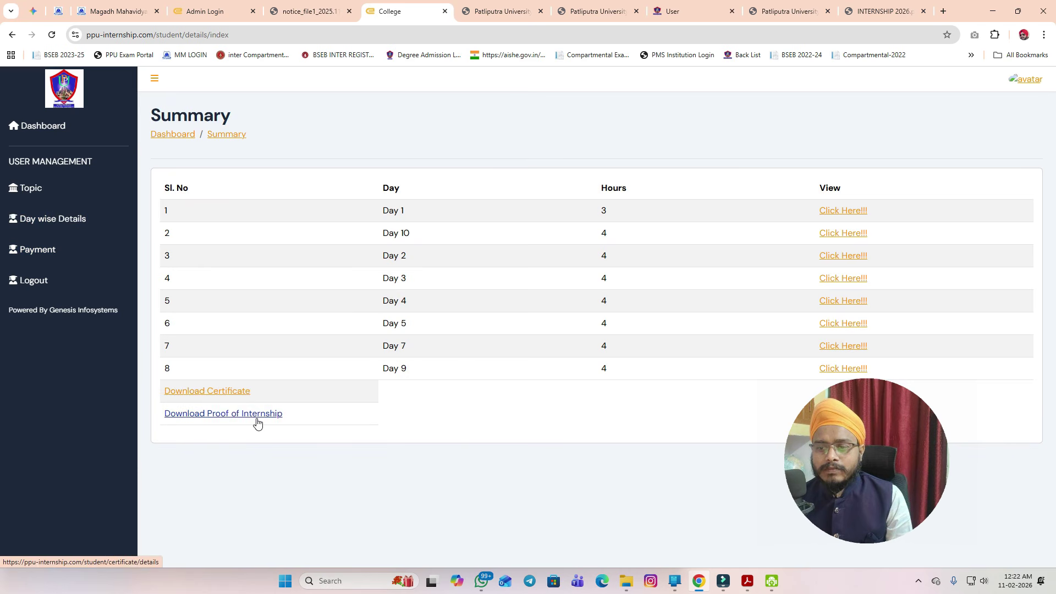
click(226, 404)
scroll(541, 384, down, 4)
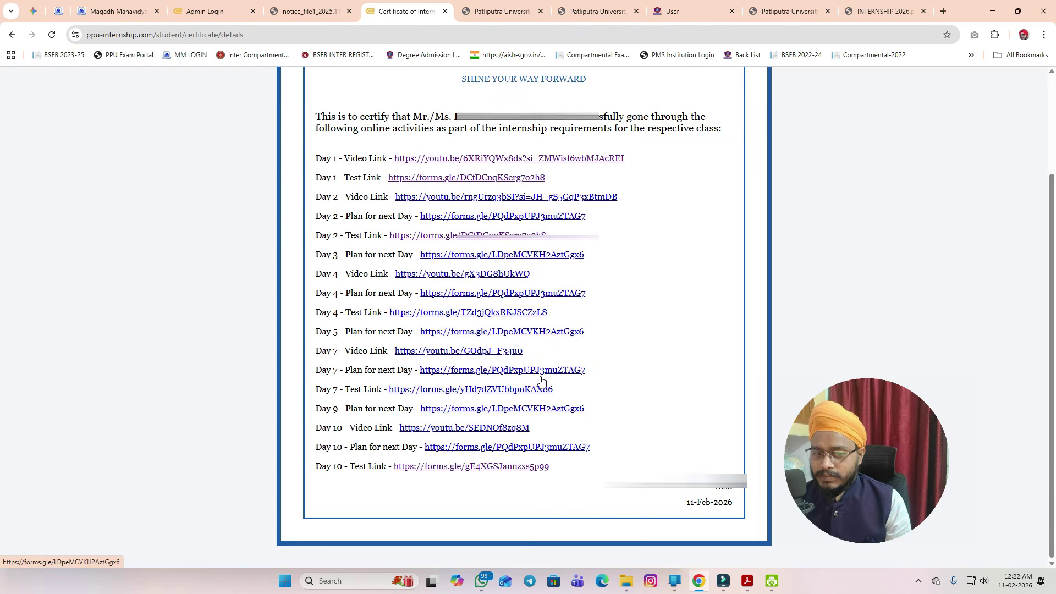
scroll(448, 338, up, 3)
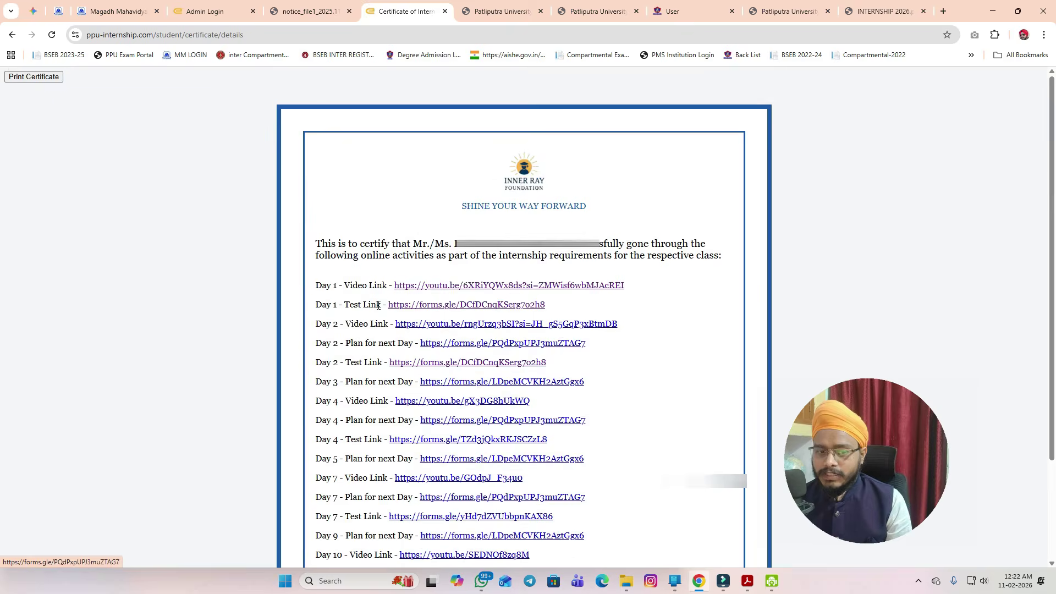
key(alt+Left)
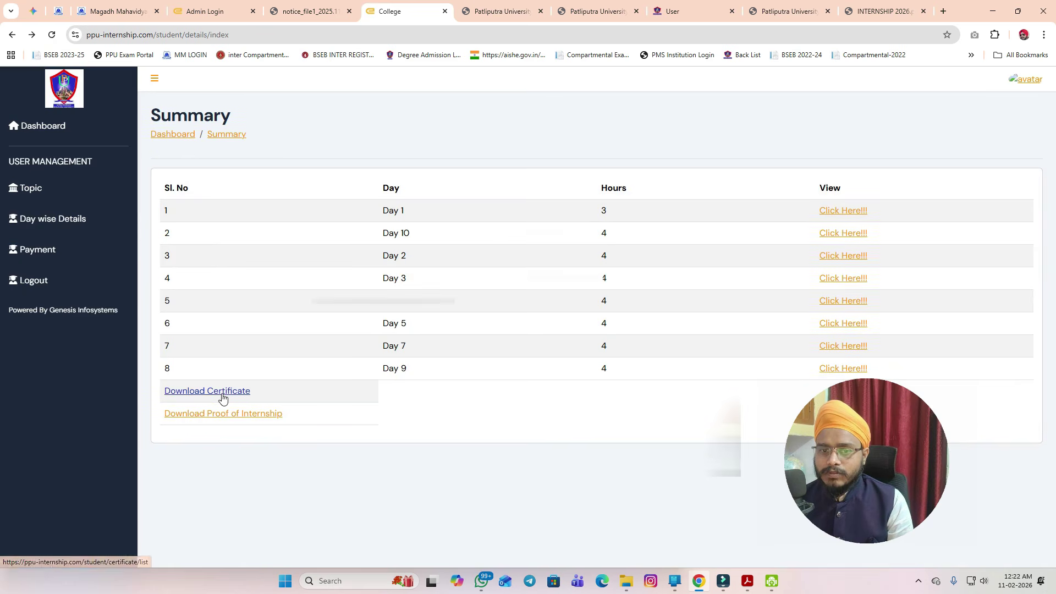
click(224, 391)
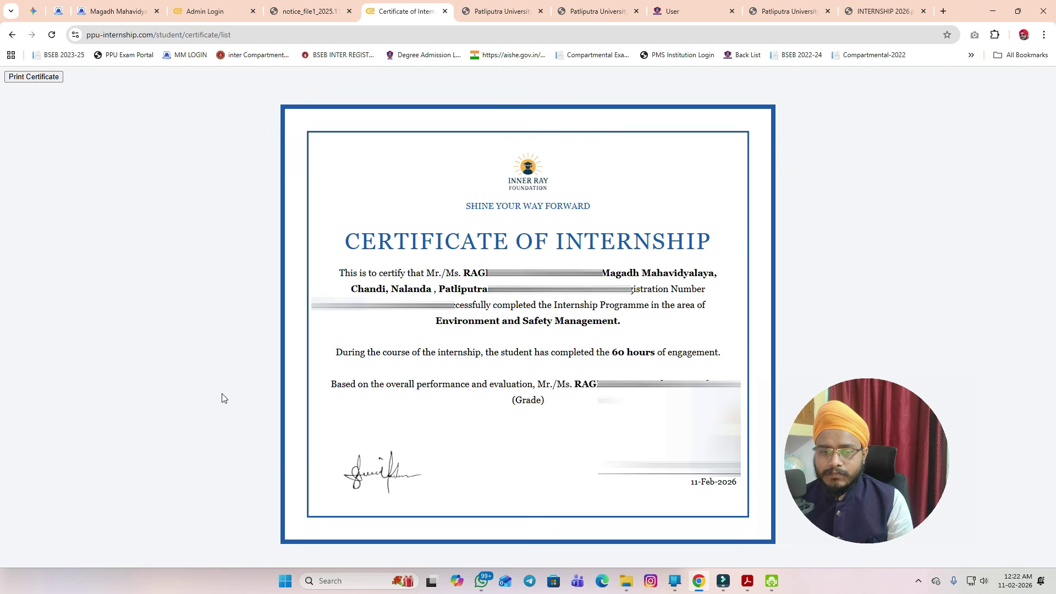
- Send the certificate to print with Save as PDF, then switch to the notice_file1 approval form
click(21, 78)
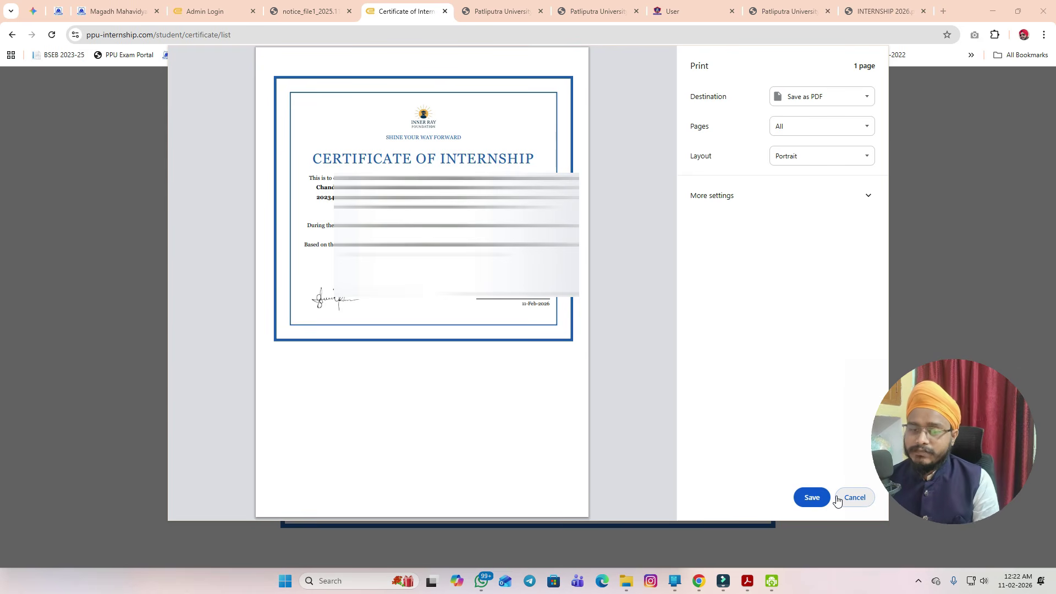
click(295, 12)
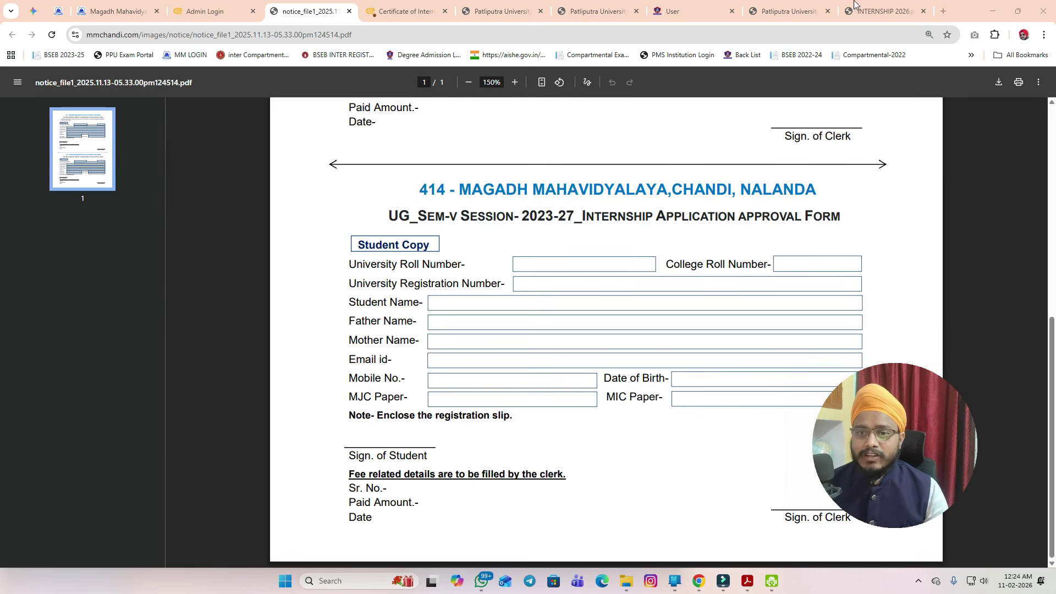
- On the ppuponline.in links page, zoom out and start (Step-1) Create Student Login (New User)
click(597, 12)
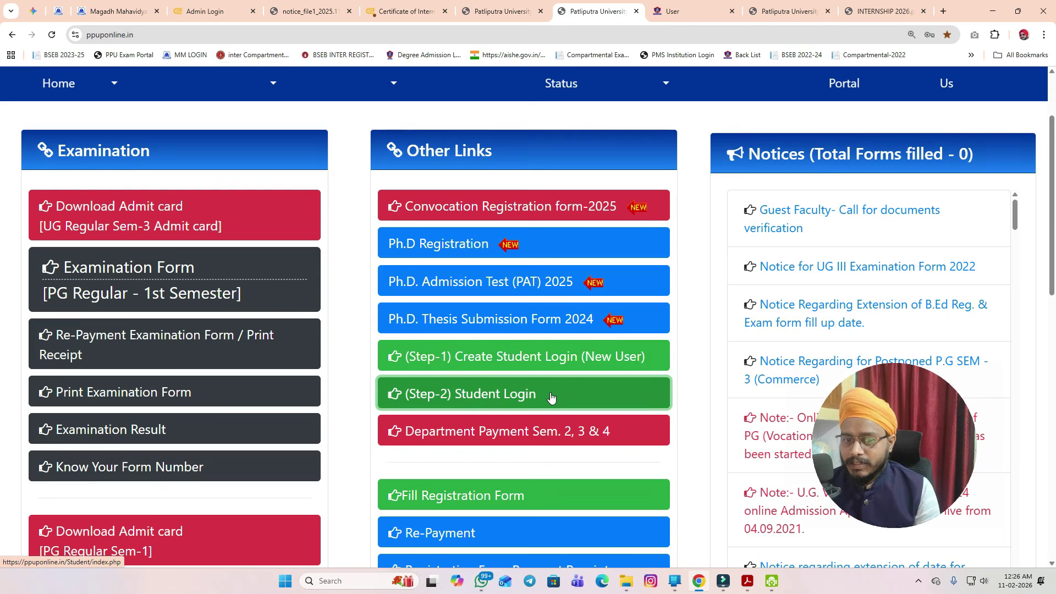
key(ctrl+minus)
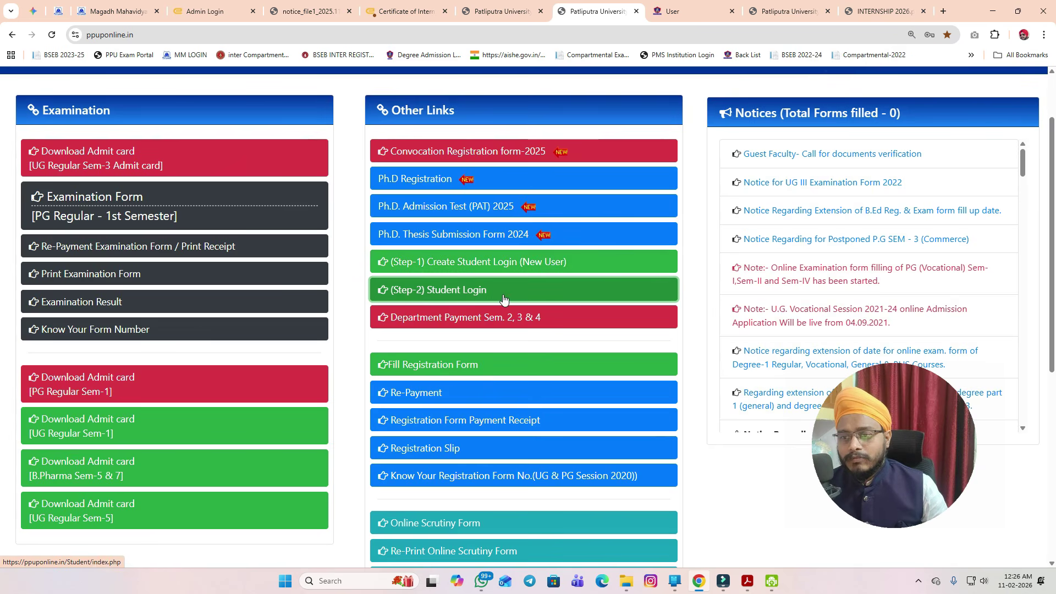
click(489, 261)
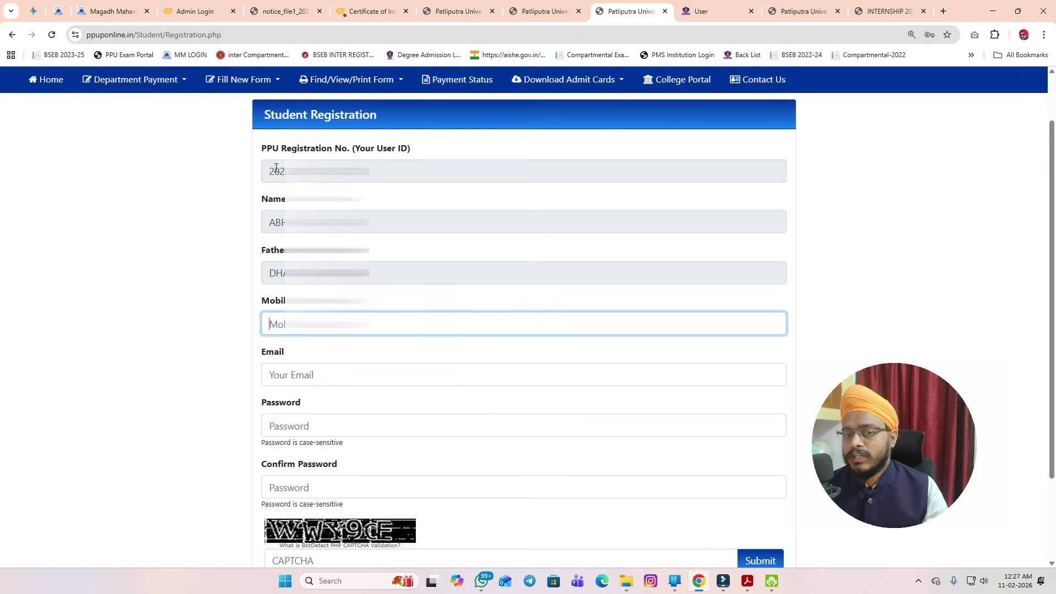
- Scroll through the Registration.php new-student form, then switch back to the PPU Online links page
scroll(389, 287, down, 1)
click(389, 288)
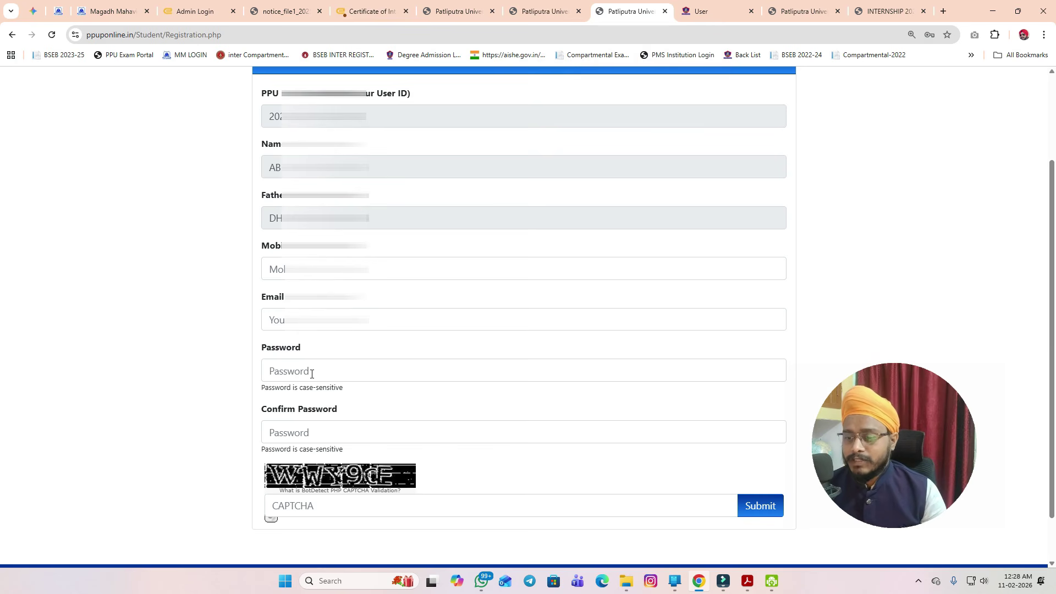
click(554, 5)
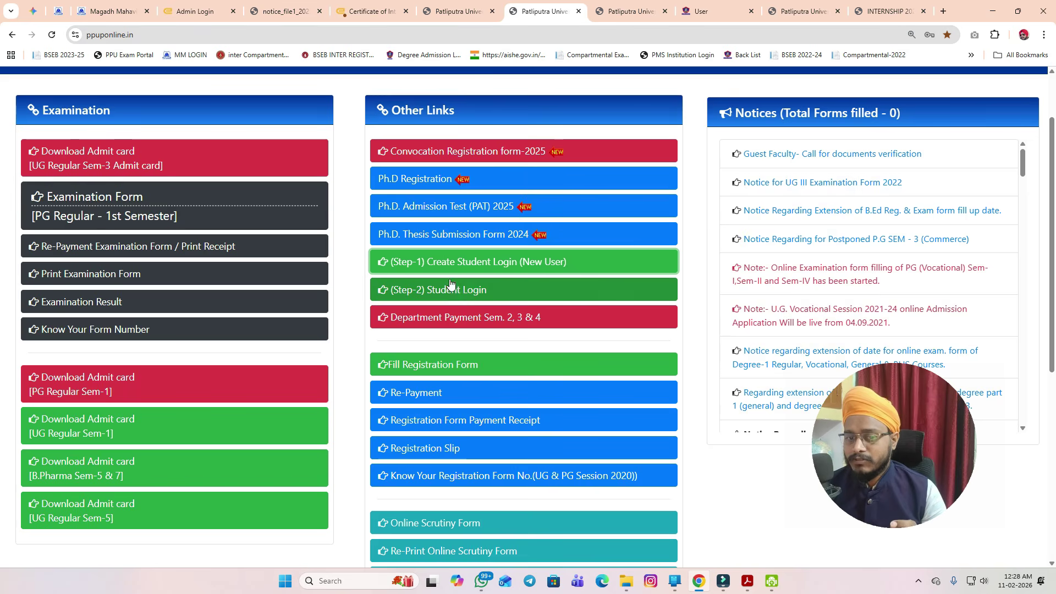
- Open (Step-2) Student Login and switch to the signed-in dashboard.php tab
click(492, 294)
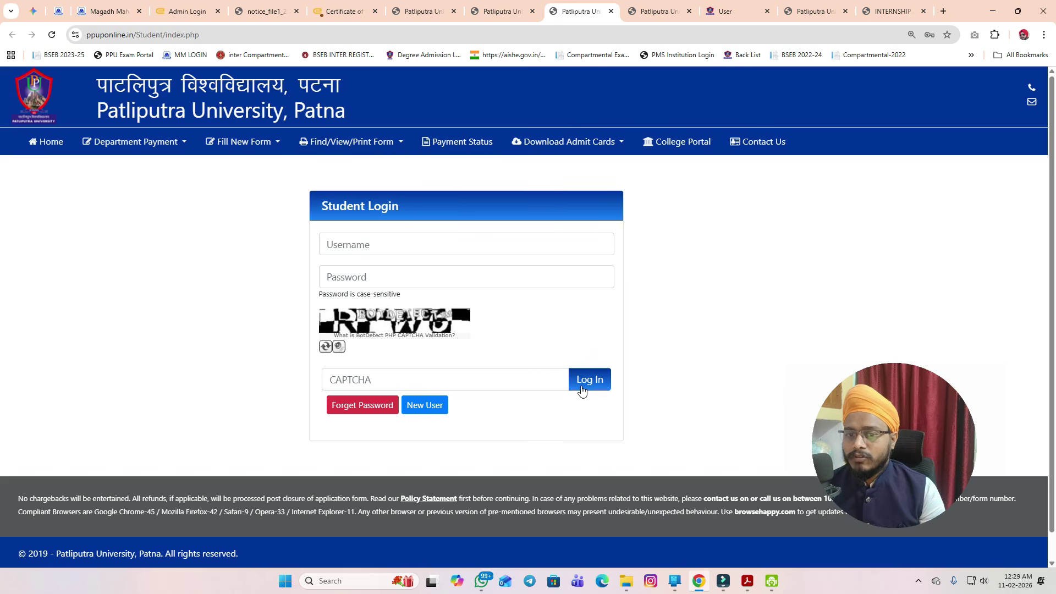
click(641, 8)
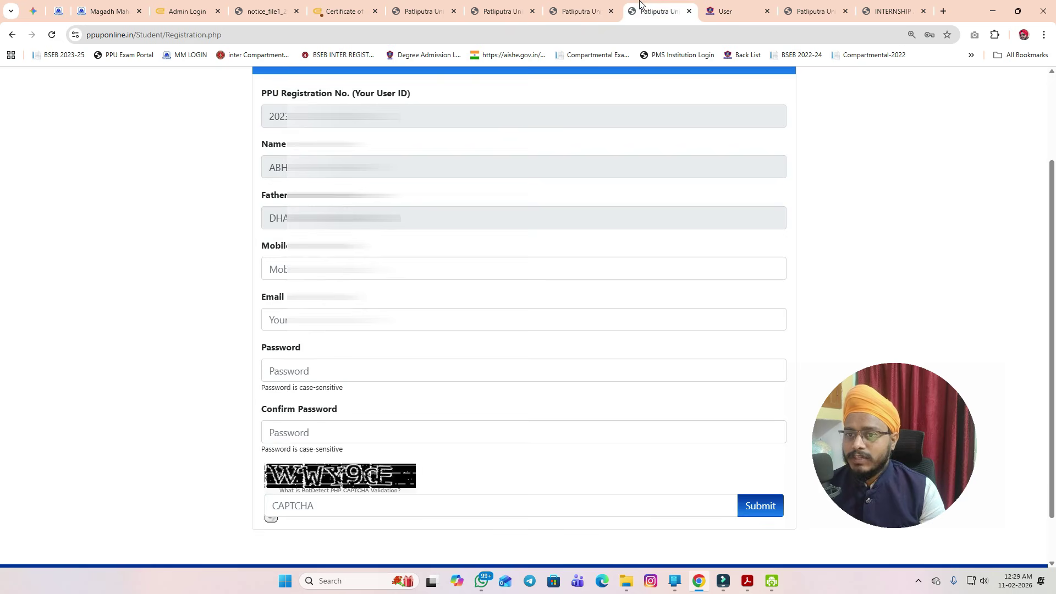
click(813, 9)
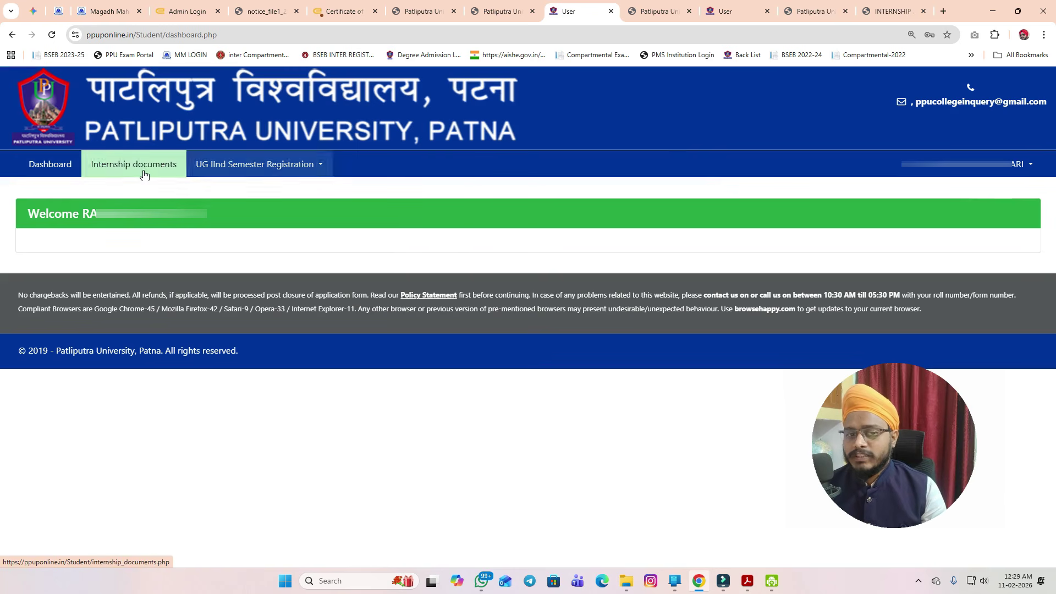
- Open the Upload New Documents internship form and check the certificate for the grade A+
click(123, 168)
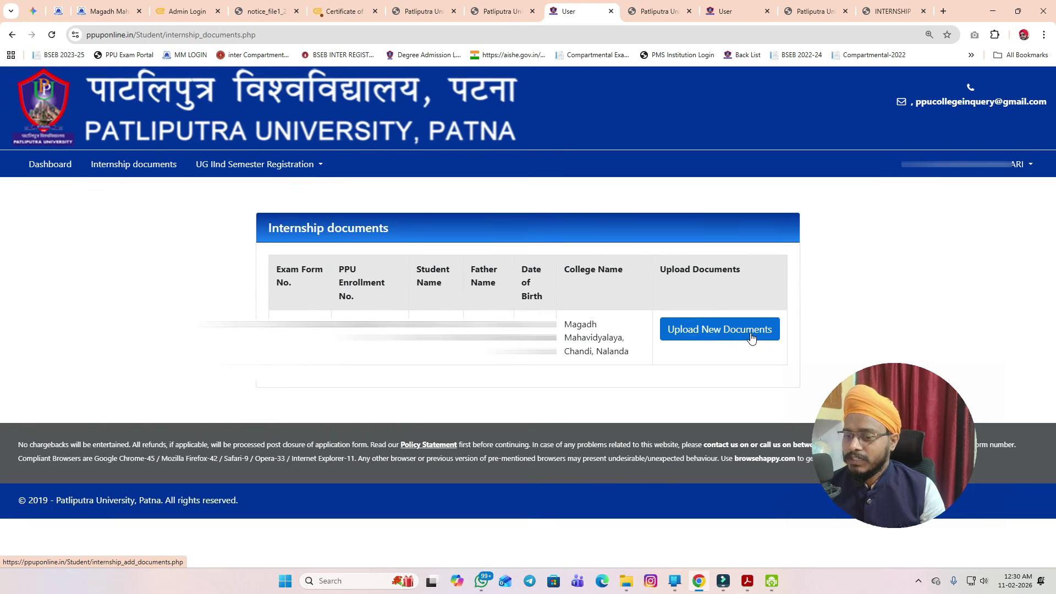
click(730, 340)
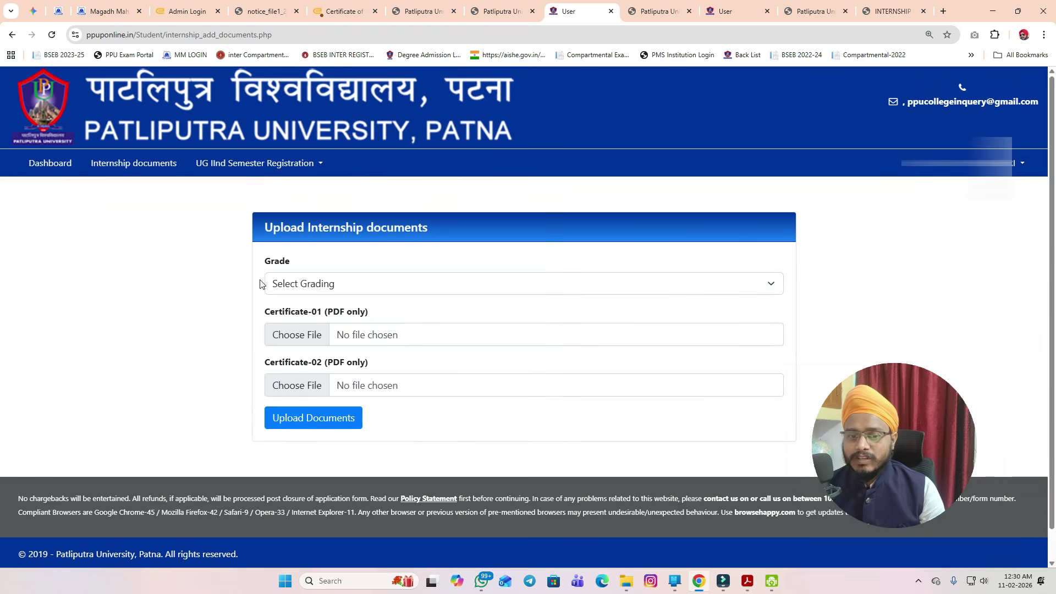
click(333, 286)
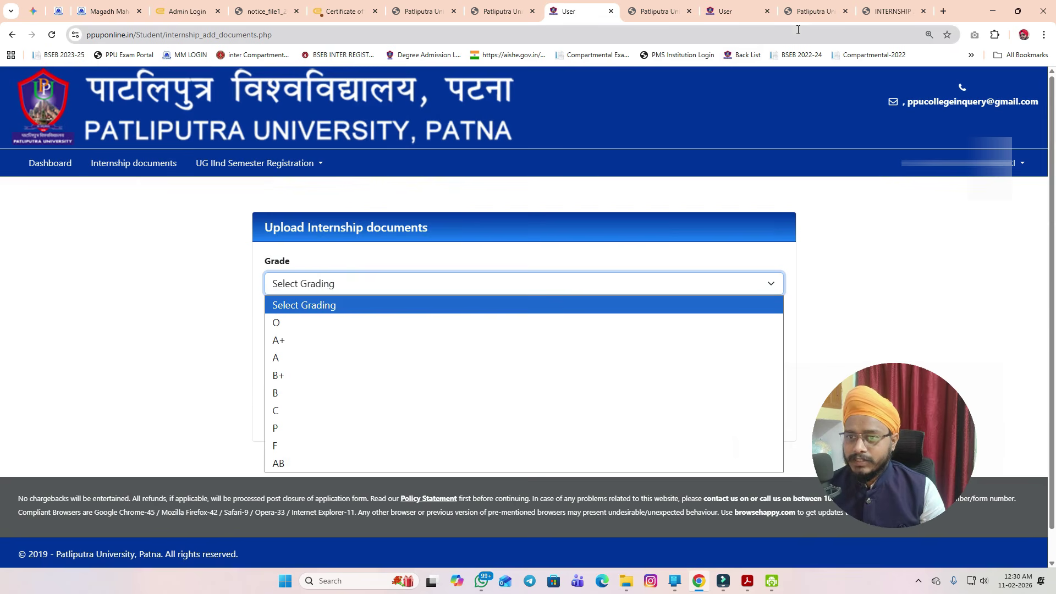
click(646, 12)
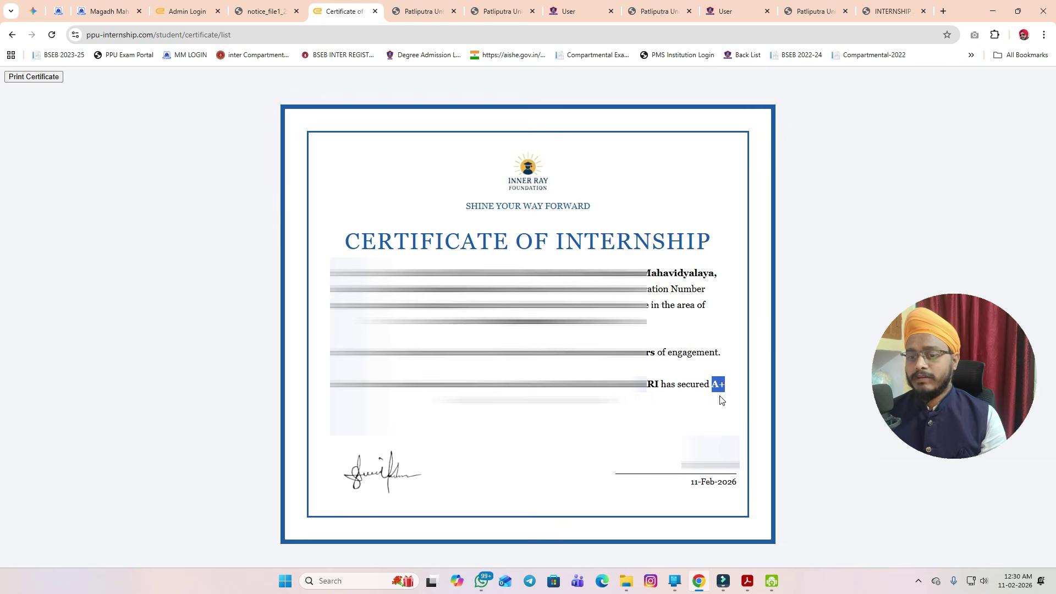
- Return to the Upload Internship documents form and choose grade A+
click(654, 10)
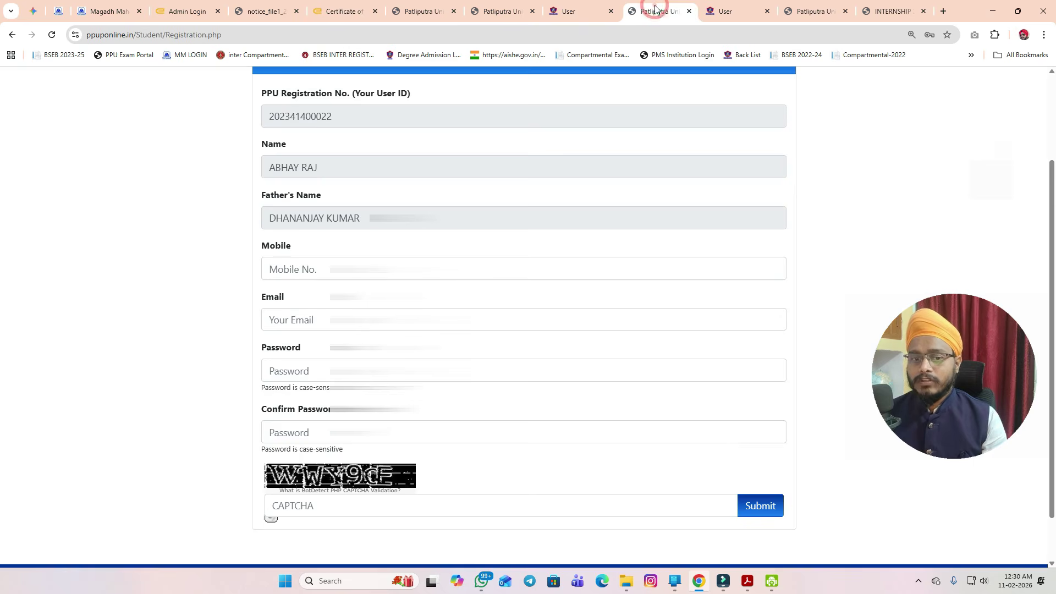
click(734, 12)
click(575, 11)
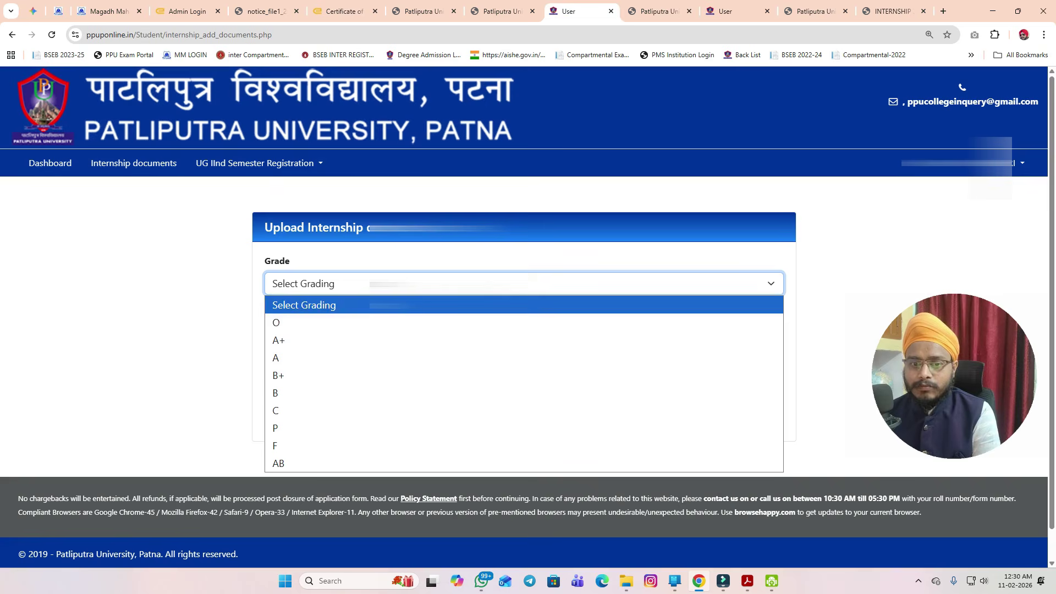
click(303, 340)
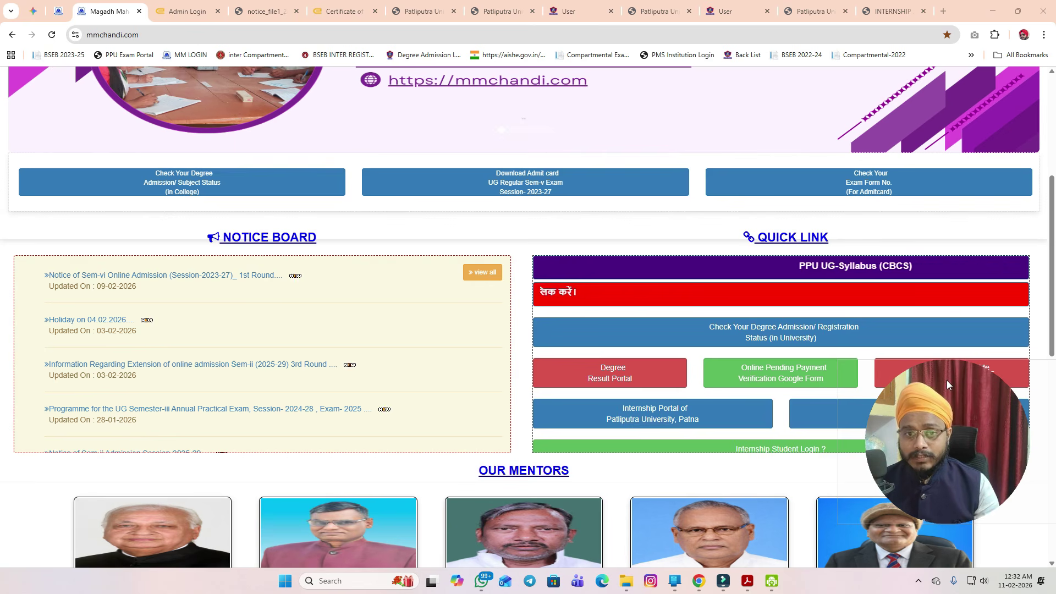
- Bring up the notice_file1 approval form PDF and scroll up to its College Copy section
click(341, 11)
click(270, 11)
scroll(557, 264, up, 8)
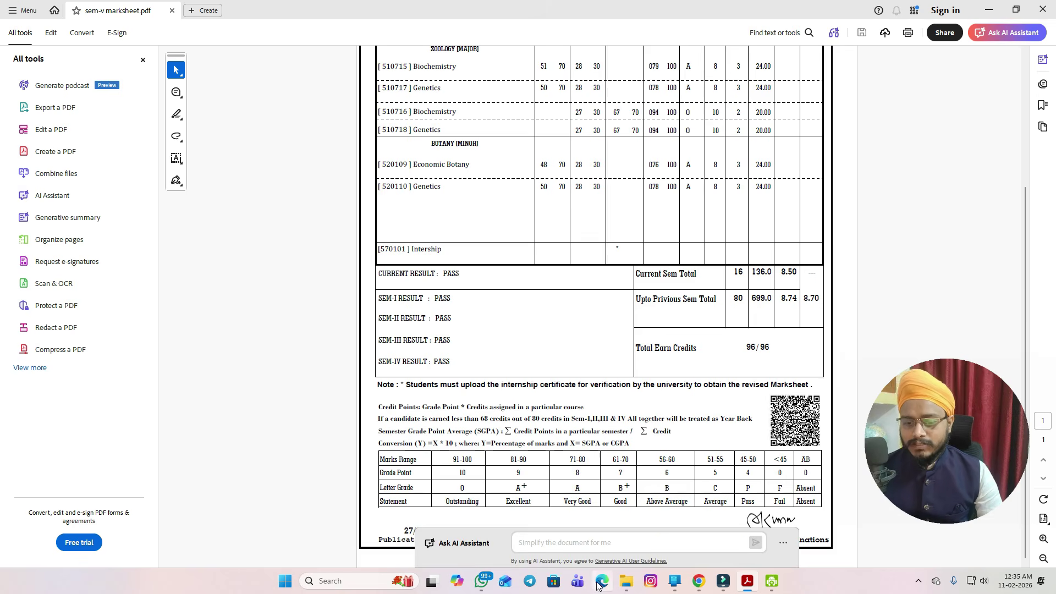
- View the Sem-V marksheet's Intership row and certificate-upload note in Acrobat
mouse_move(483, 581)
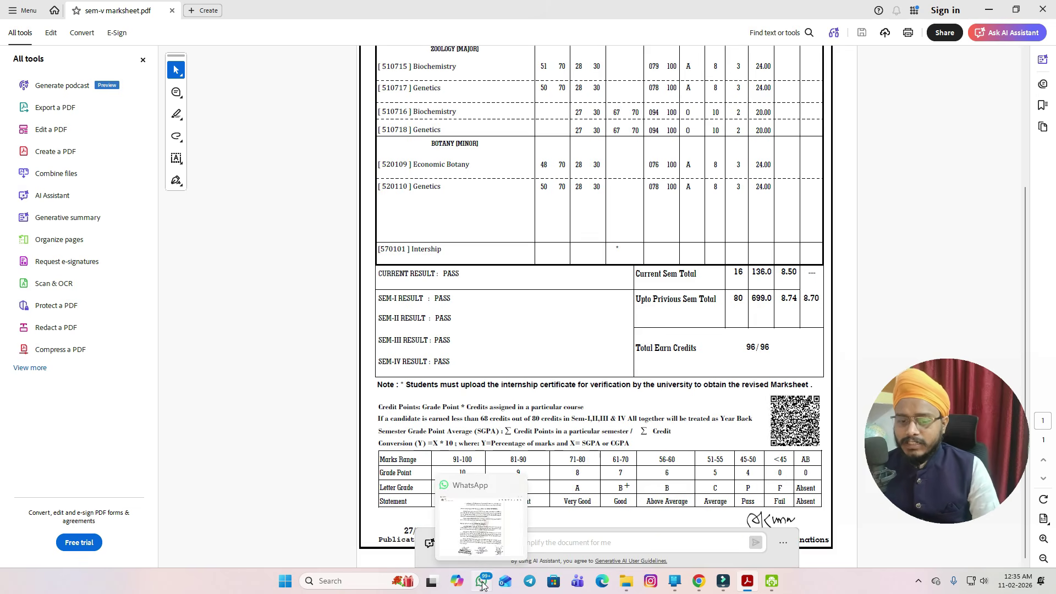
click(479, 519)
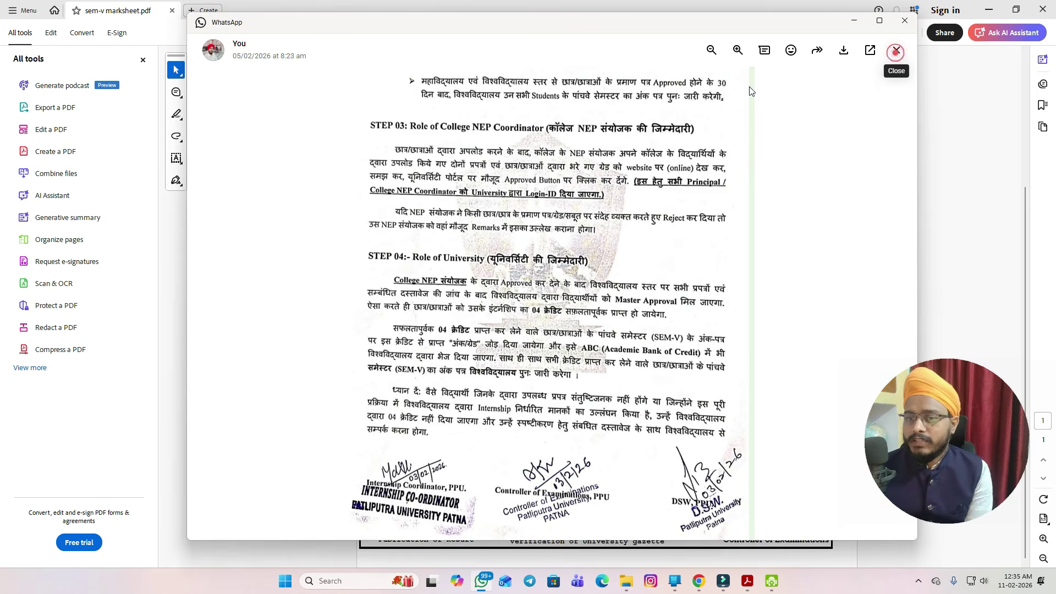
click(896, 50)
scroll(709, 245, down, 5)
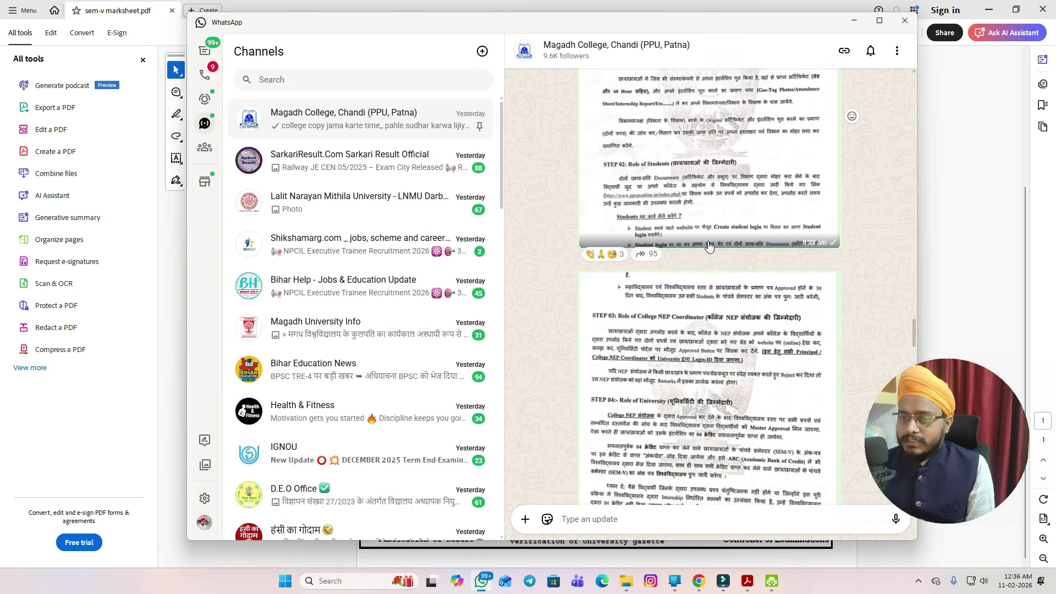
scroll(710, 249, down, 10)
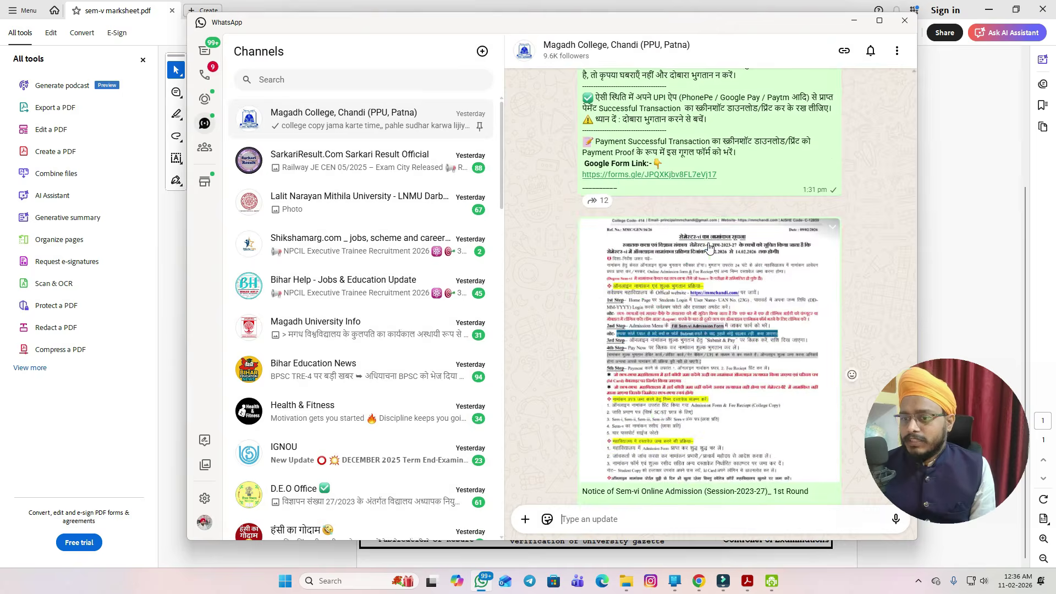
scroll(710, 248, down, 15)
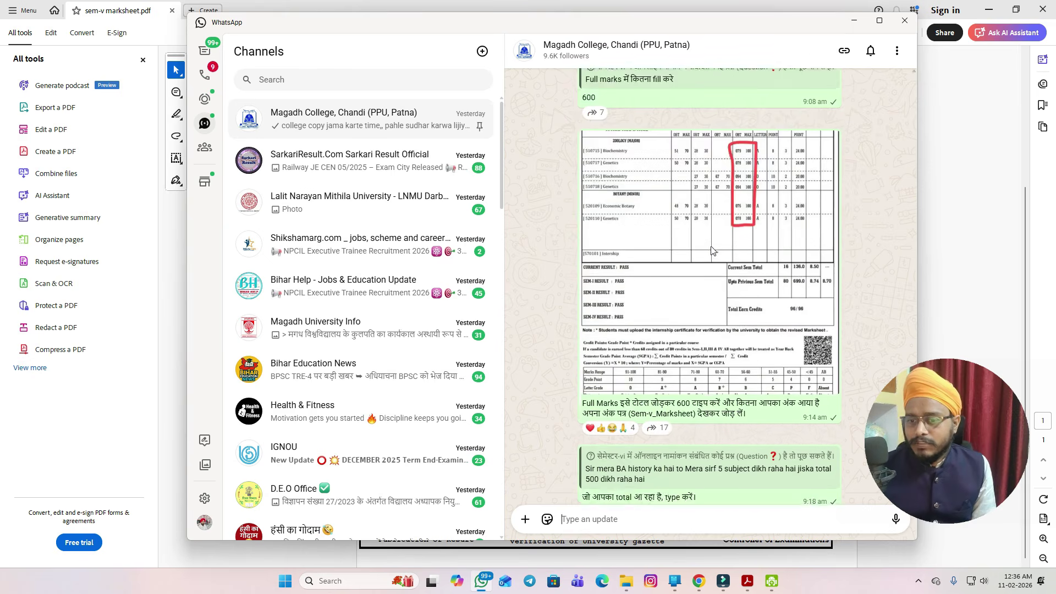
click(853, 23)
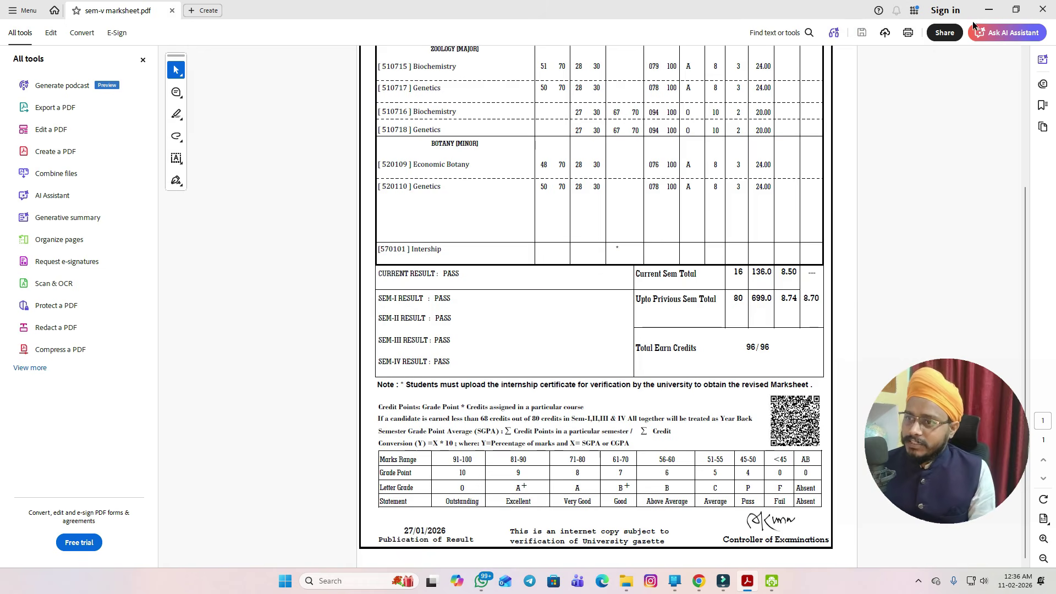